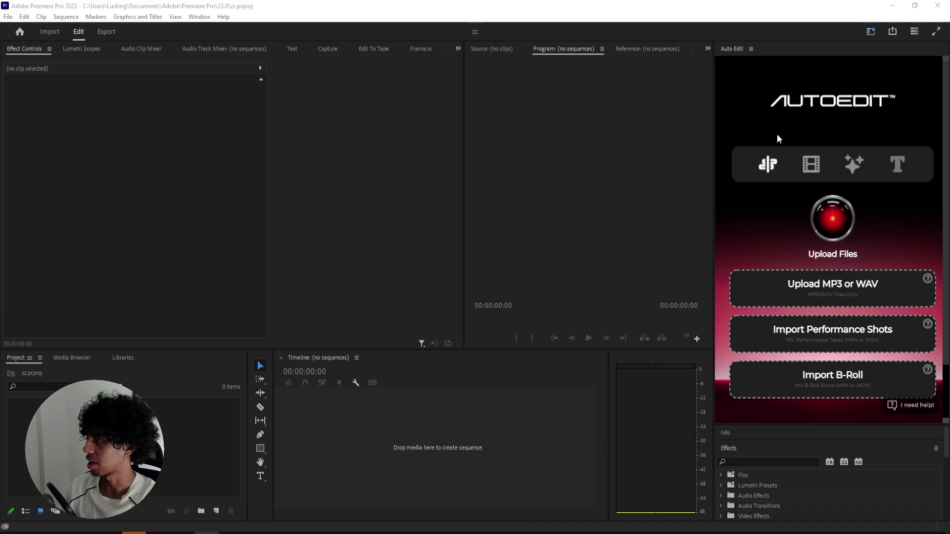
Open the B-roll trimmer page with sensitivity near Medium and the music-video option off
{"action": "scroll", "coordinate": [791, 215], "scroll_direction": "down", "scroll_amount": 1}
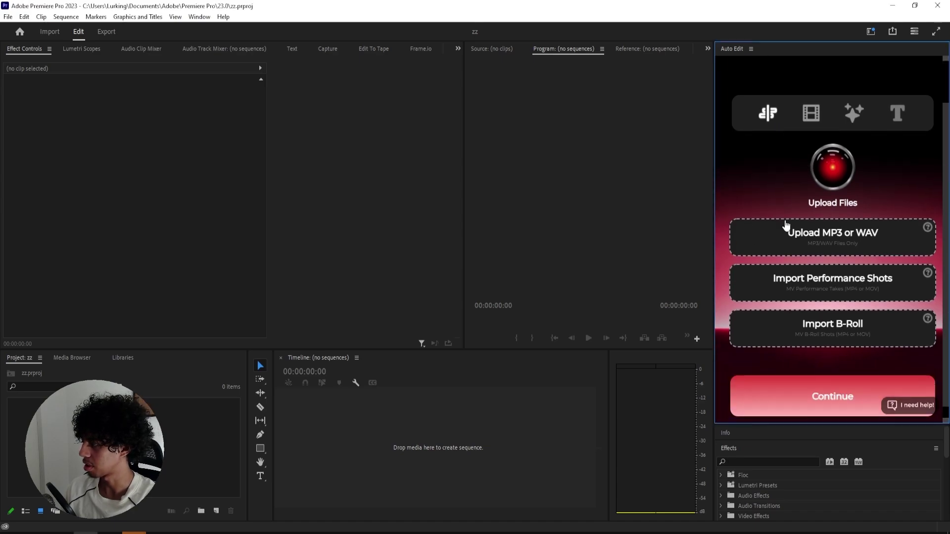
{"action": "scroll", "coordinate": [813, 288], "scroll_direction": "up", "scroll_amount": 1}
{"action": "left_click", "coordinate": [810, 164]}
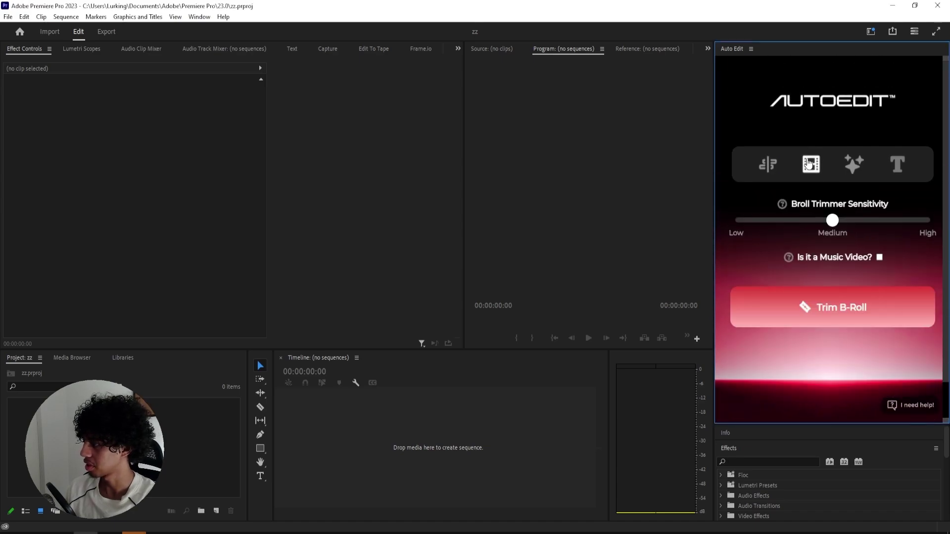
{"action": "left_click_drag", "start_coordinate": [829, 218], "coordinate": [841, 231]}
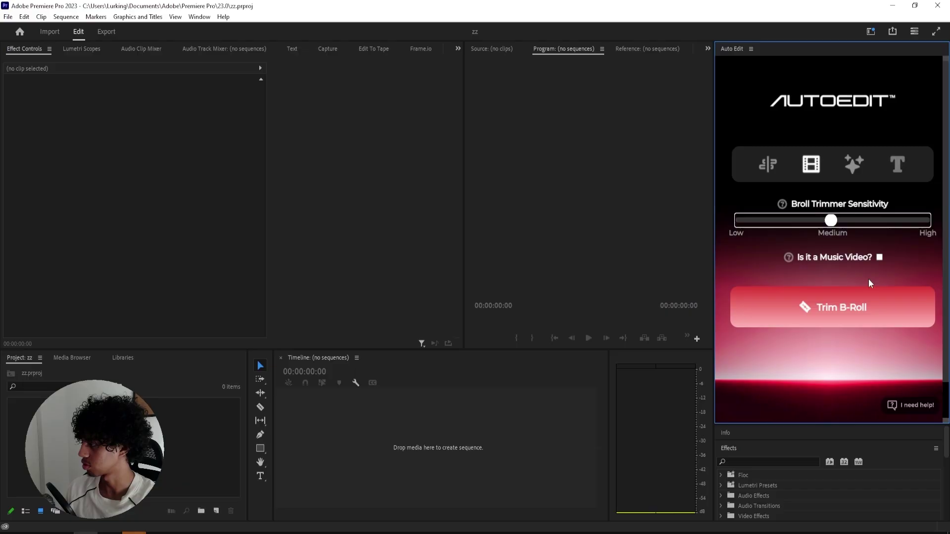
{"action": "left_click", "coordinate": [879, 258]}
{"action": "left_click", "coordinate": [880, 257]}
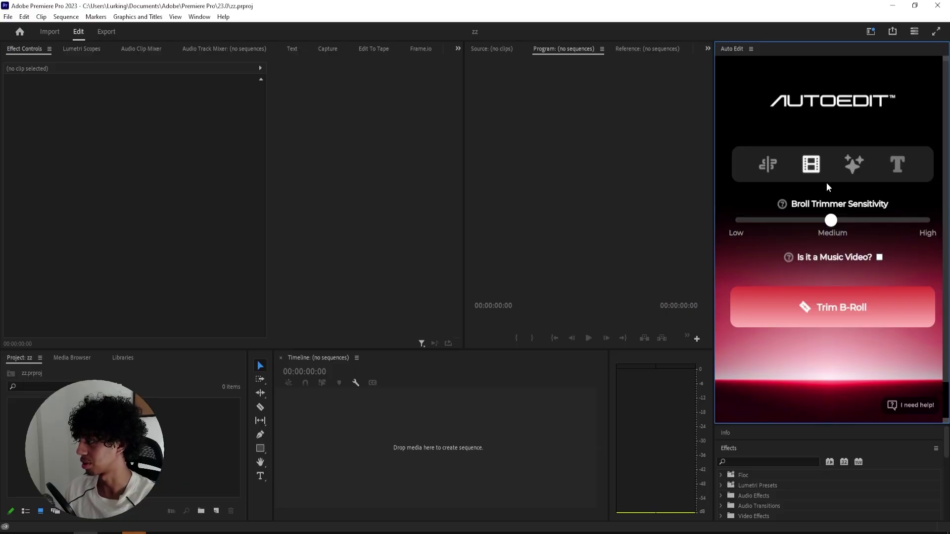
{"action": "left_click", "coordinate": [829, 220]}
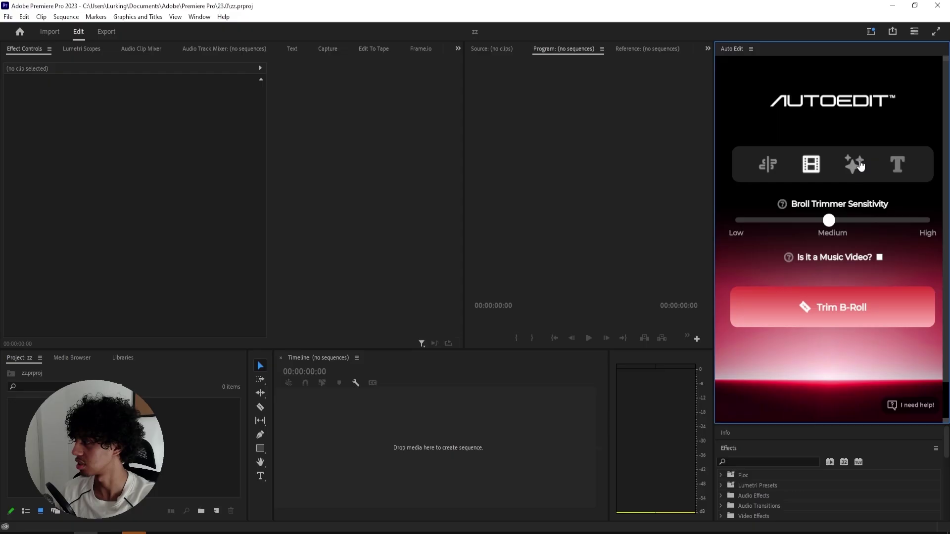
Browse the VFX overlay categories, including 3D Objects, Camera Shakes, Chrome and Low Shutter
{"action": "left_click", "coordinate": [861, 166]}
{"action": "scroll", "coordinate": [747, 211], "scroll_direction": "down", "scroll_amount": 2}
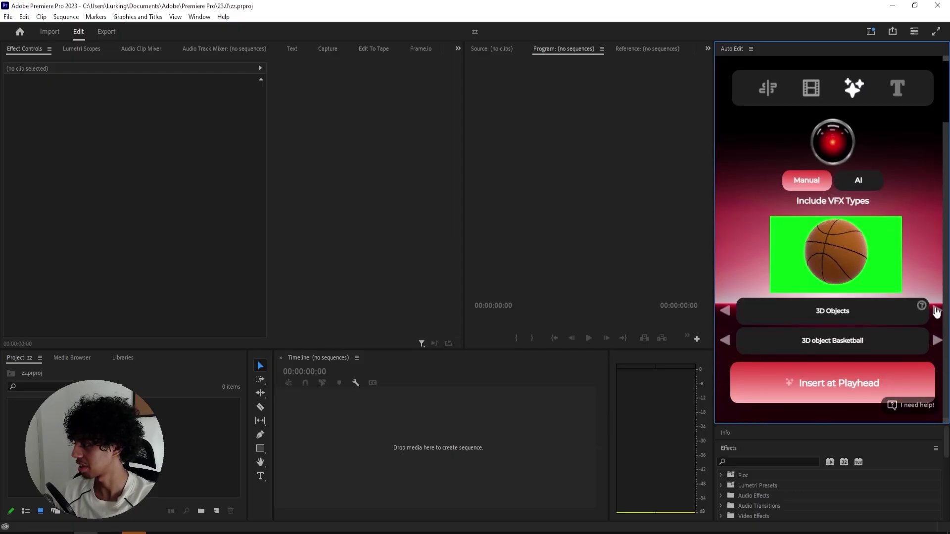
{"action": "left_click", "coordinate": [935, 340]}
{"action": "left_click", "coordinate": [939, 311]}
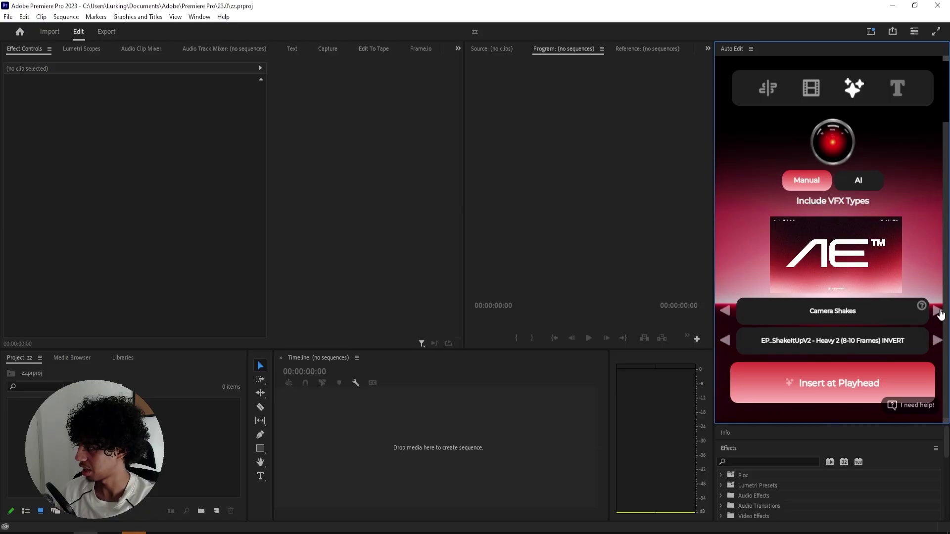
{"action": "left_click", "coordinate": [937, 341]}
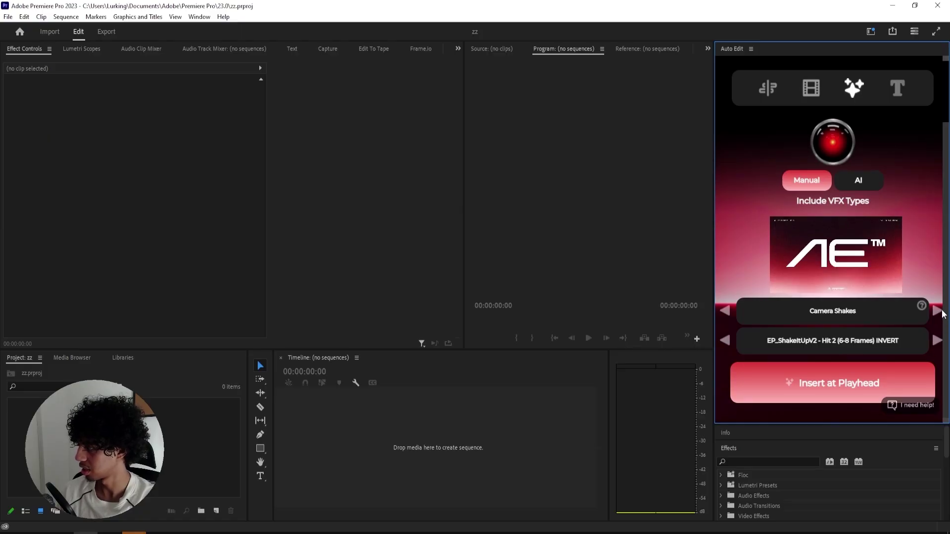
{"action": "left_click", "coordinate": [939, 312]}
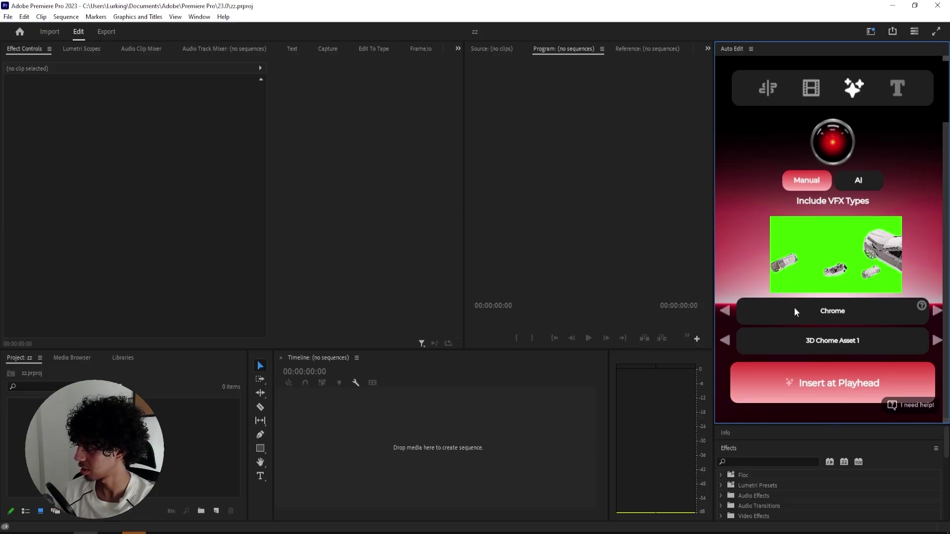
{"action": "left_click", "coordinate": [939, 343]}
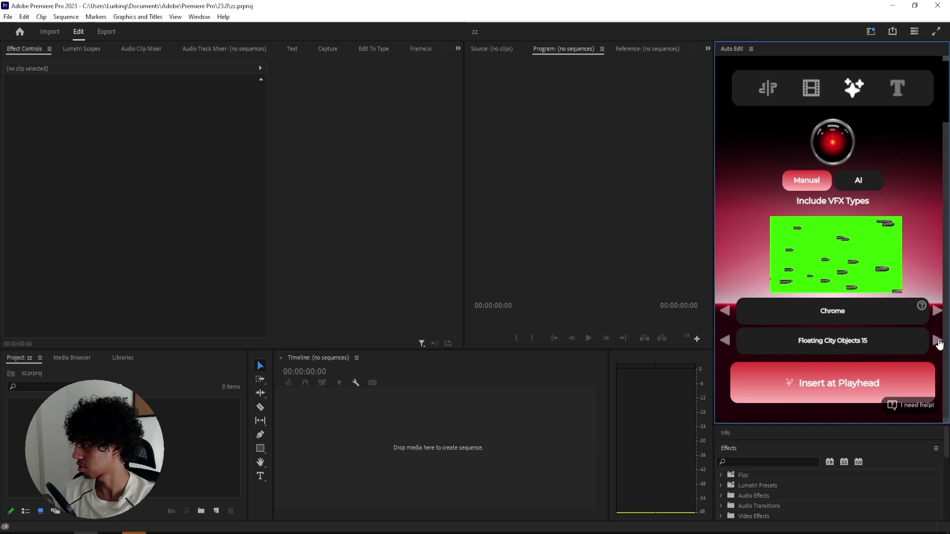
{"action": "left_click", "coordinate": [937, 311]}
{"action": "left_click", "coordinate": [936, 311]}
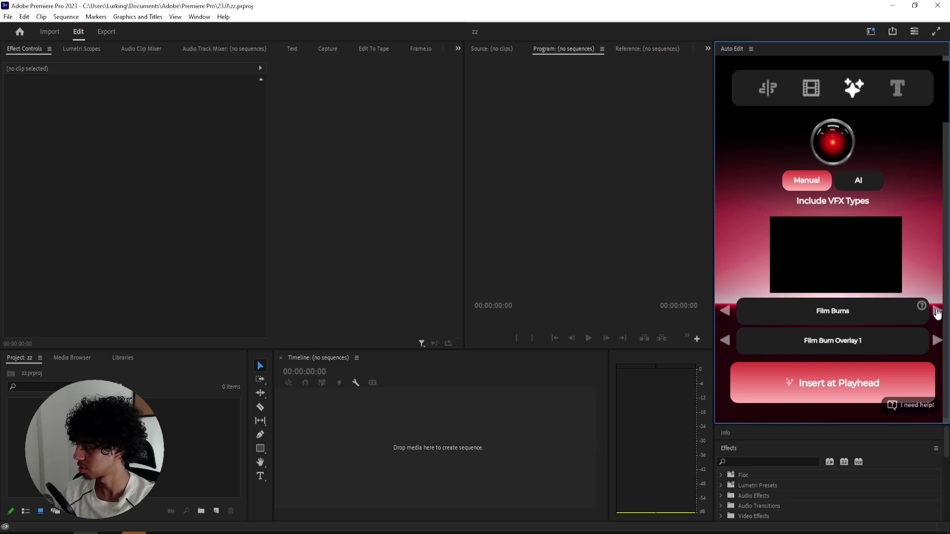
{"action": "left_click", "coordinate": [937, 310]}
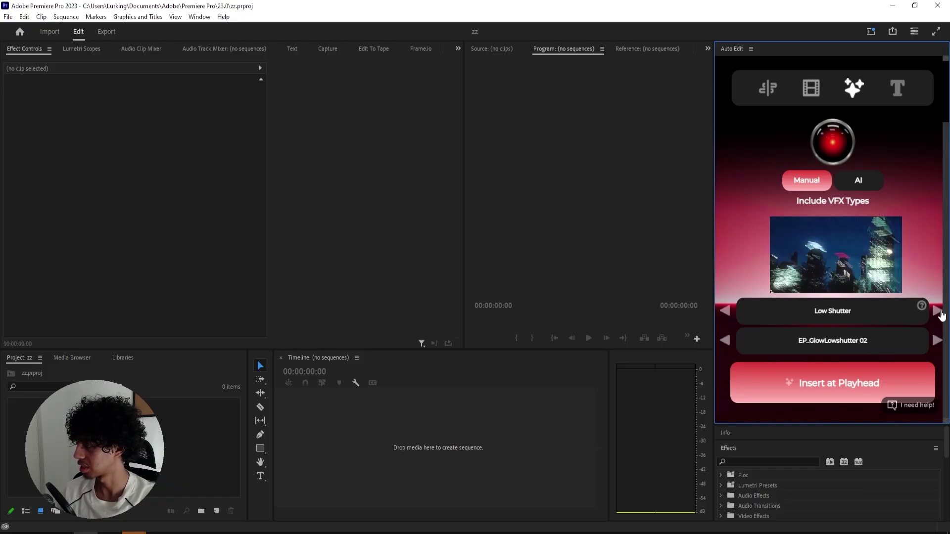
{"action": "left_click", "coordinate": [937, 312]}
{"action": "left_click", "coordinate": [937, 311]}
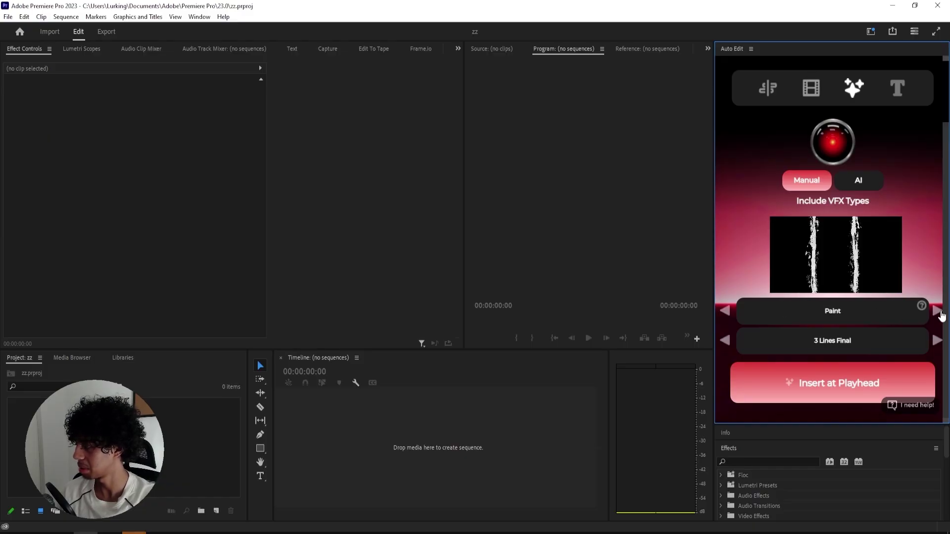
{"action": "left_click", "coordinate": [937, 311]}
{"action": "left_click", "coordinate": [937, 311]}
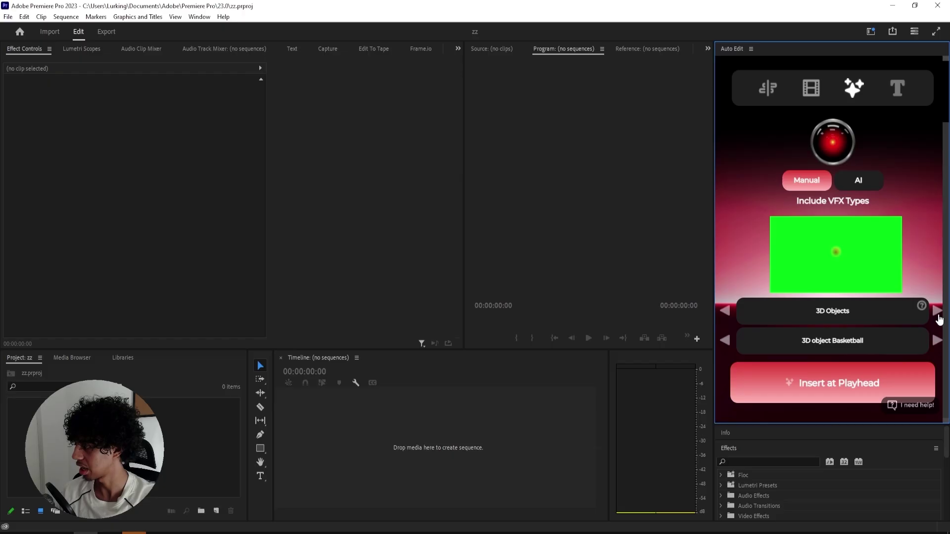
Switch to AI-chosen VFX including 3D Objects, Camera Shakes, Chrome, CRT and Film Borders
{"action": "left_click", "coordinate": [857, 183]}
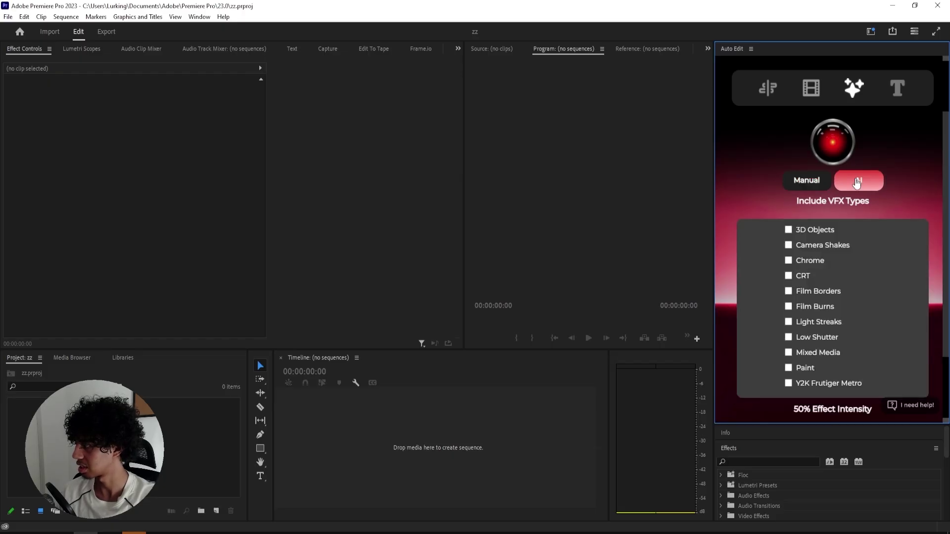
{"action": "left_click", "coordinate": [857, 182]}
{"action": "left_click", "coordinate": [858, 183]}
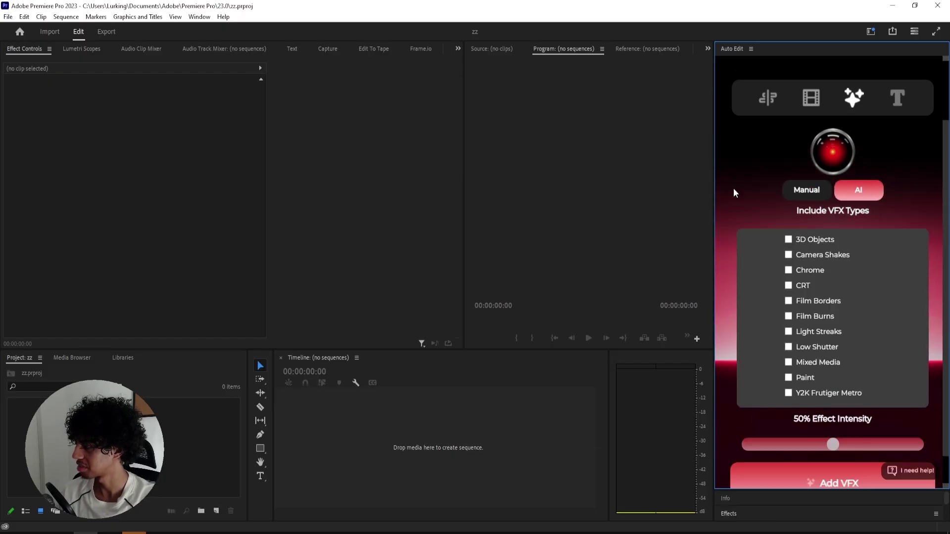
{"action": "scroll", "coordinate": [752, 192], "scroll_direction": "down", "scroll_amount": 1}
{"action": "left_click", "coordinate": [788, 205]}
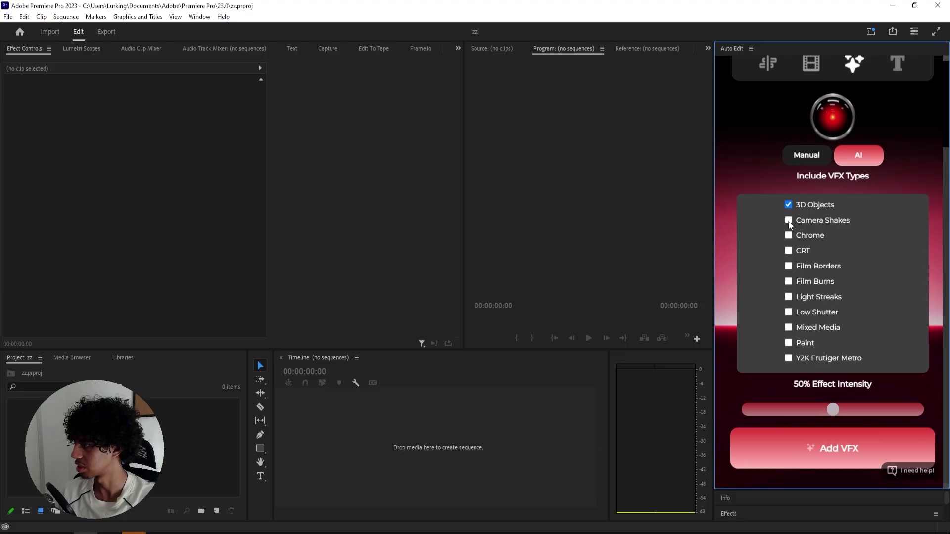
{"action": "left_click", "coordinate": [789, 220]}
{"action": "left_click", "coordinate": [788, 237]}
{"action": "left_click", "coordinate": [789, 251]}
{"action": "left_click", "coordinate": [788, 267]}
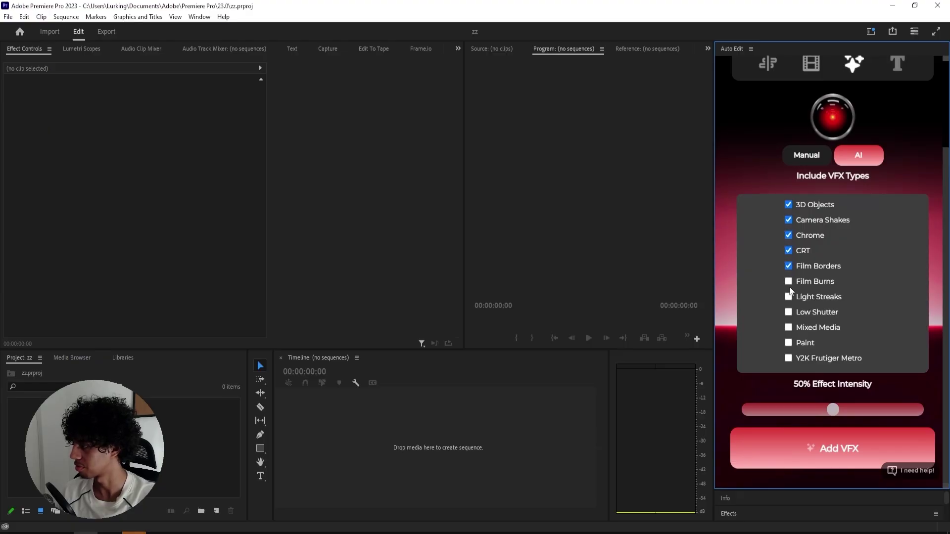
Set the VFX intensity to 57% and move on to the Mogrt Titles page
{"action": "mouse_move", "coordinate": [833, 410]}
{"action": "left_mouse_down"}
{"action": "mouse_move", "coordinate": [878, 414]}
{"action": "mouse_move", "coordinate": [849, 417]}
{"action": "left_mouse_up"}
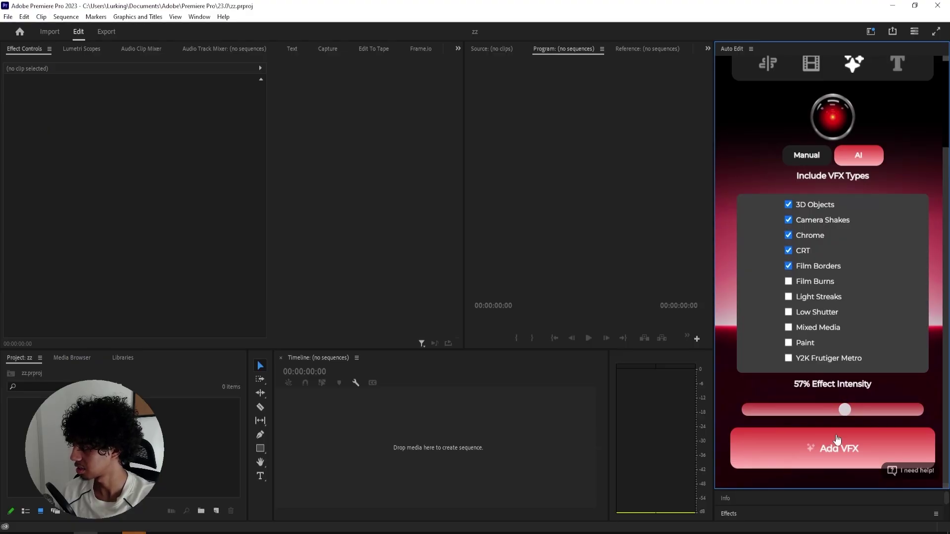
{"action": "scroll", "coordinate": [821, 449], "scroll_direction": "up", "scroll_amount": 3}
{"action": "scroll", "coordinate": [821, 439], "scroll_direction": "down", "scroll_amount": 3}
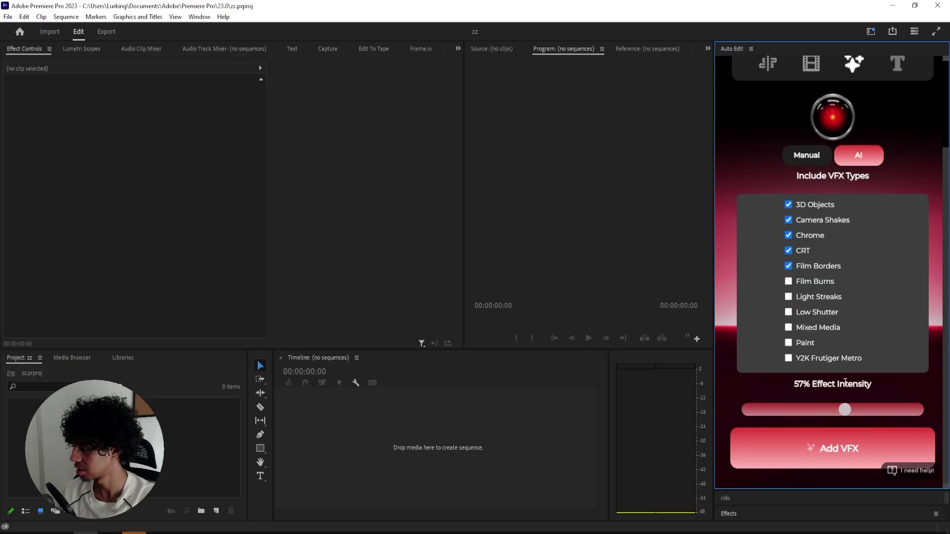
{"action": "scroll", "coordinate": [850, 421], "scroll_direction": "up", "scroll_amount": 3}
{"action": "left_click", "coordinate": [902, 171]}
Cycle through the title presets, including EP_AutoEdit Title 1 and 2 and Title Card V2-12, back to Apple Glass 1
{"action": "scroll", "coordinate": [859, 218], "scroll_direction": "down", "scroll_amount": 1}
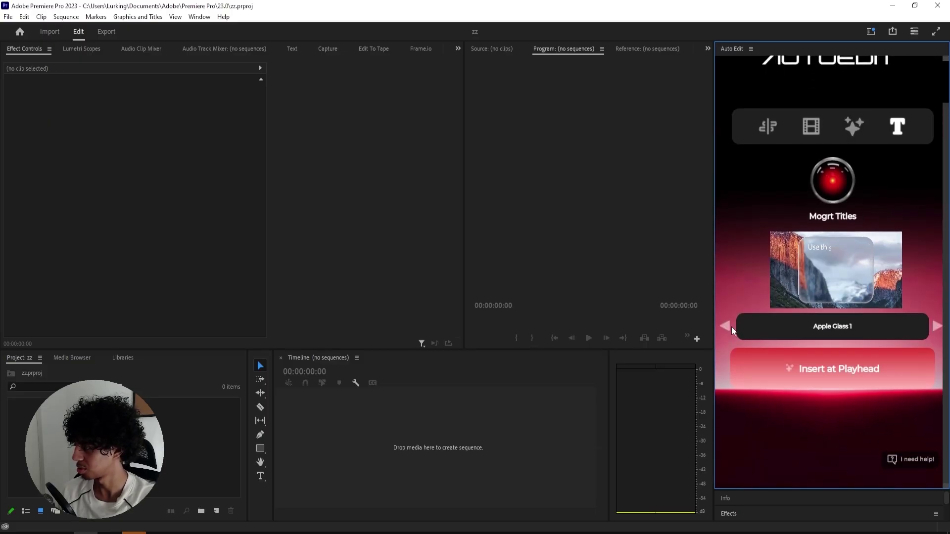
{"action": "left_click", "coordinate": [936, 329]}
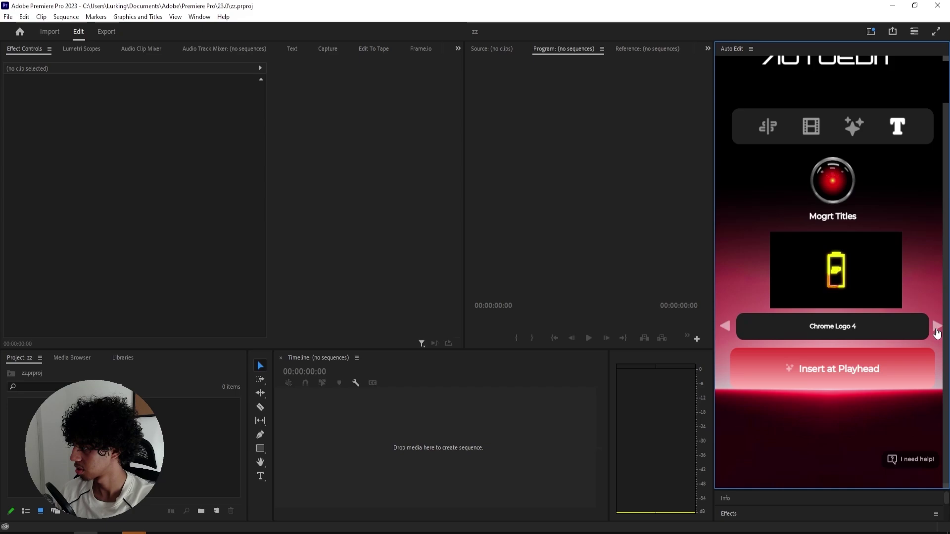
{"action": "left_click", "coordinate": [936, 330]}
{"action": "left_click", "coordinate": [937, 329]}
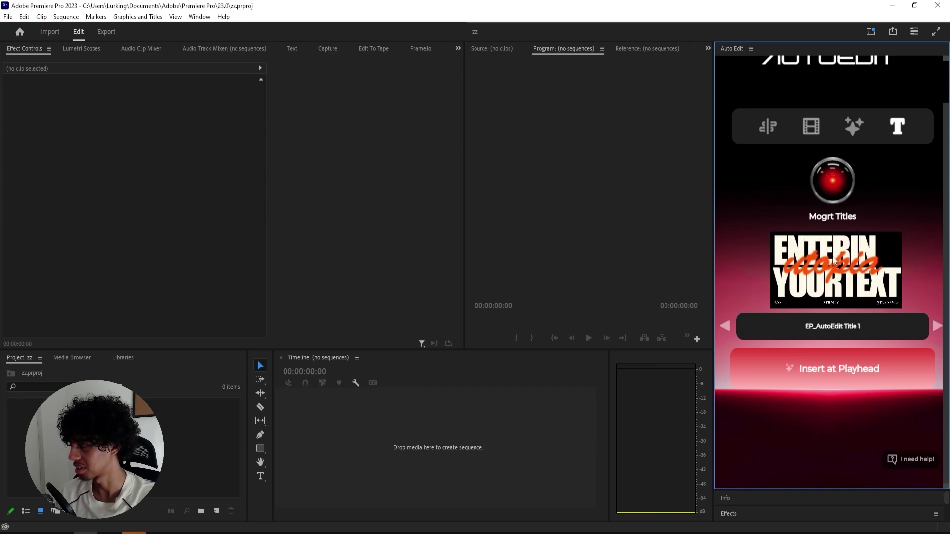
{"action": "left_click", "coordinate": [936, 327]}
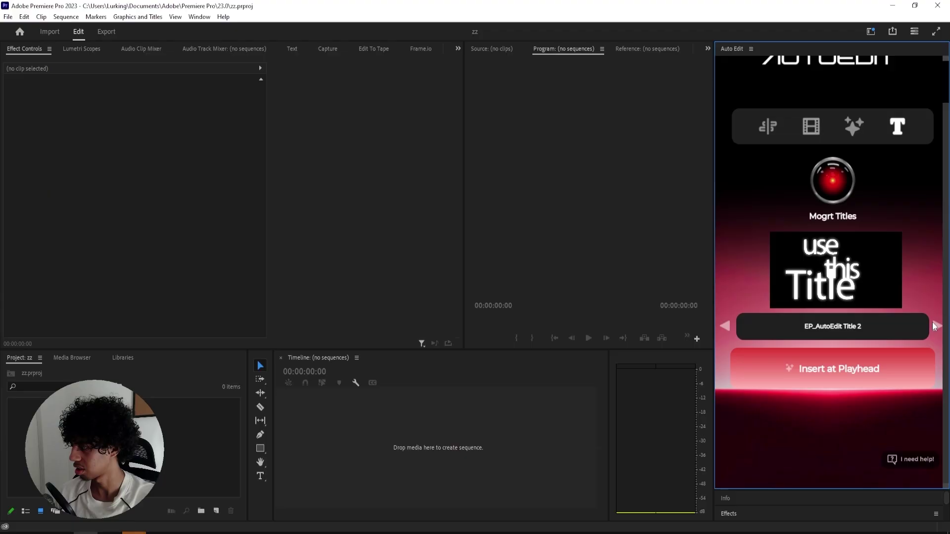
{"action": "left_click", "coordinate": [936, 327]}
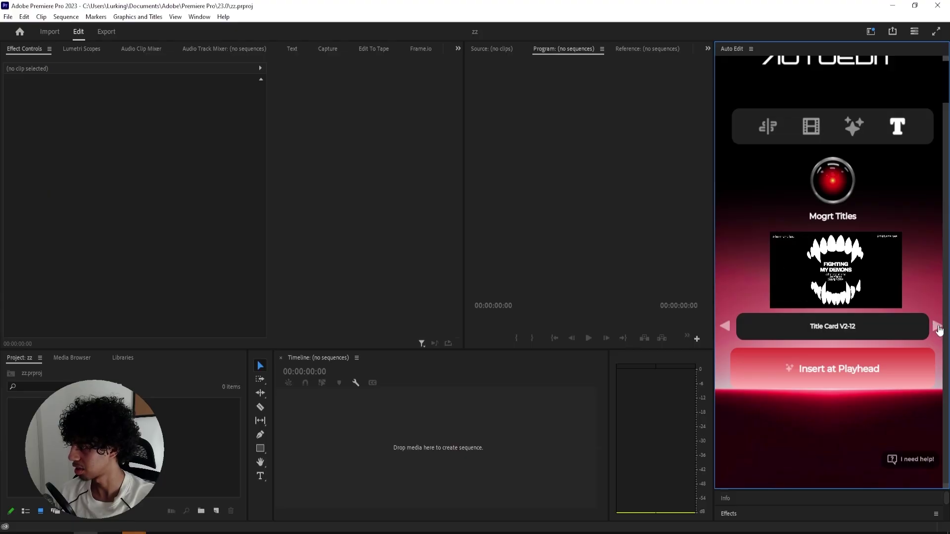
{"action": "left_click", "coordinate": [938, 327]}
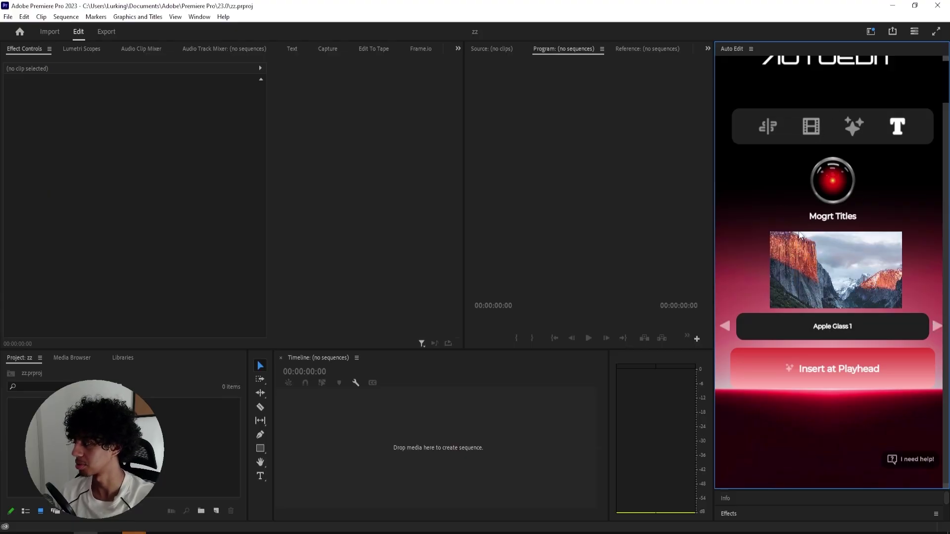
Upload the song's WAV file from the Pictures folder on AutoEdit's upload page
{"action": "left_click", "coordinate": [767, 127]}
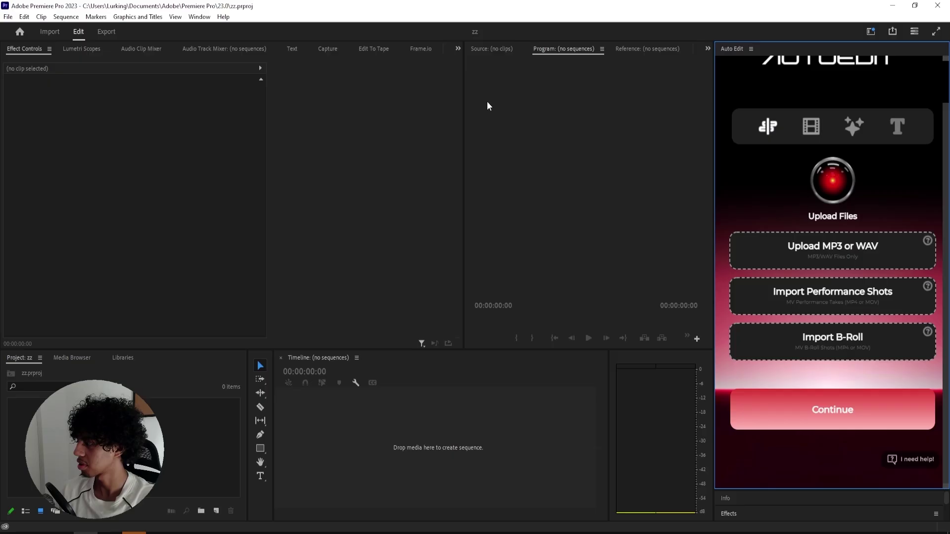
{"action": "left_click", "coordinate": [811, 255]}
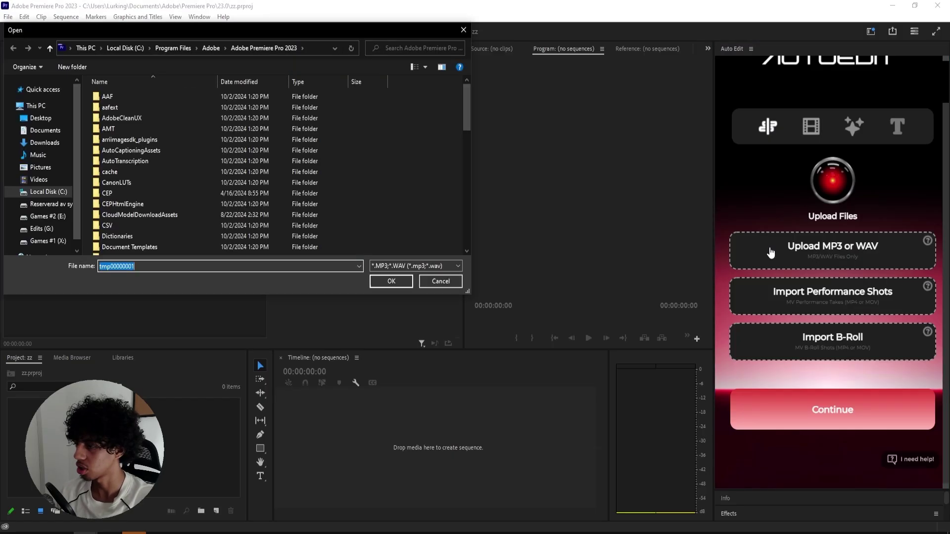
{"action": "left_click", "coordinate": [41, 168]}
{"action": "scroll", "coordinate": [191, 138], "scroll_direction": "down", "scroll_amount": 1}
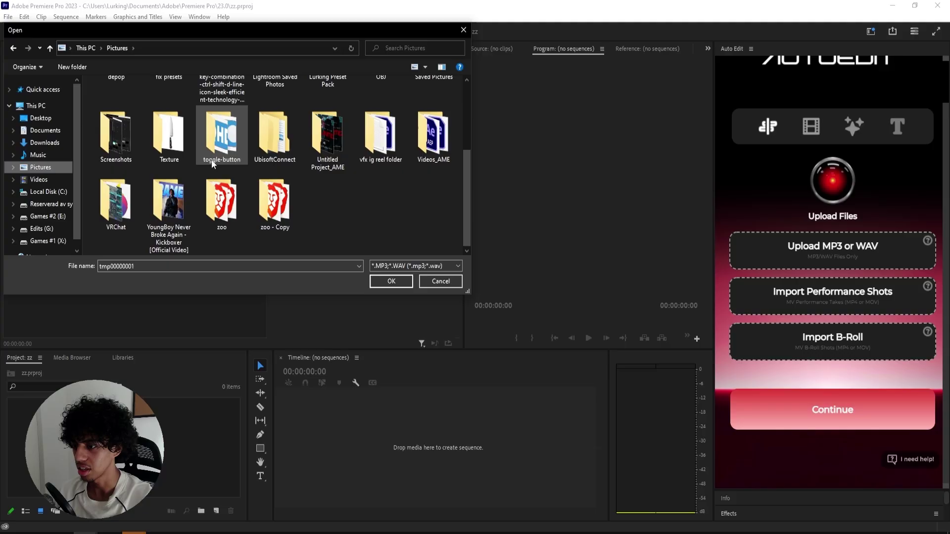
{"action": "scroll", "coordinate": [192, 168], "scroll_direction": "up", "scroll_amount": 1}
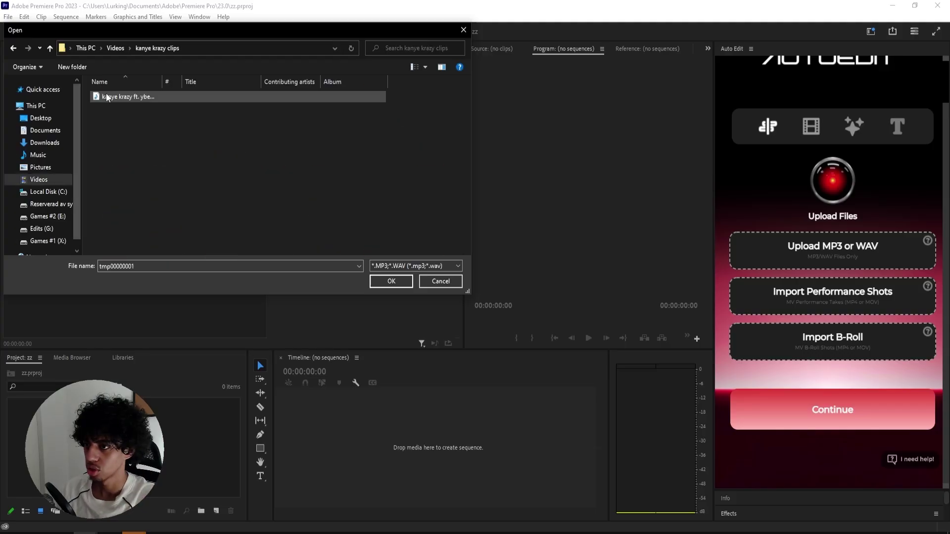
{"action": "double_click", "coordinate": [106, 96]}
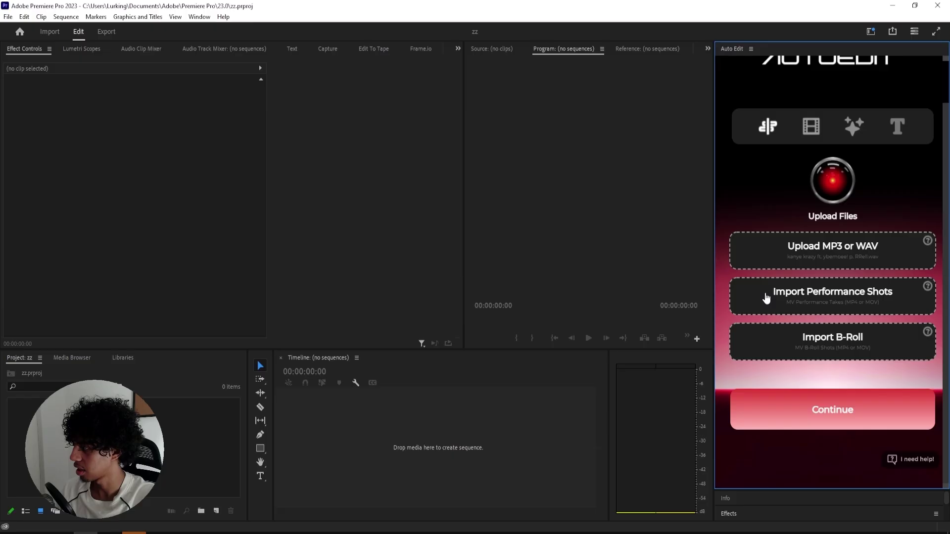
Choose the performance shots and the B-roll clips C0103 and C0102
{"action": "left_click", "coordinate": [804, 303]}
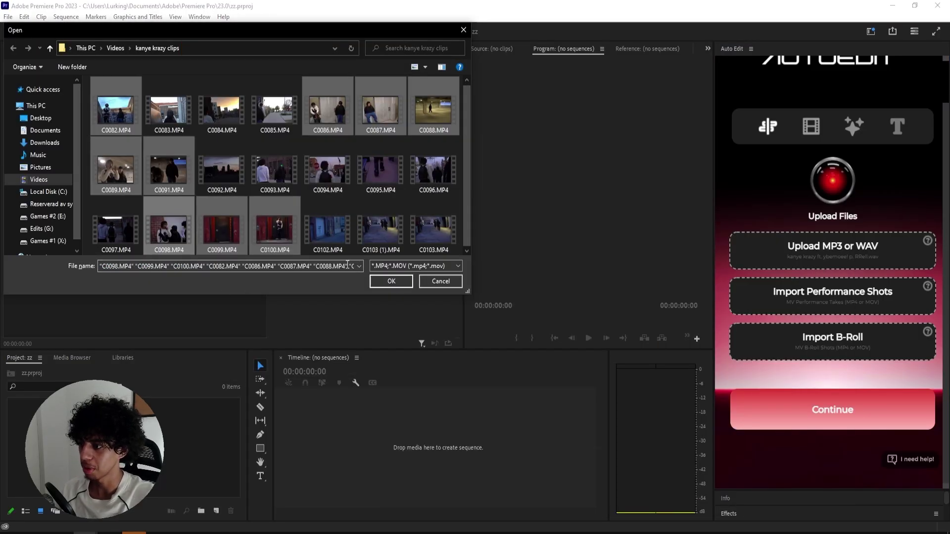
{"action": "left_click", "coordinate": [406, 287]}
{"action": "left_click", "coordinate": [825, 344]}
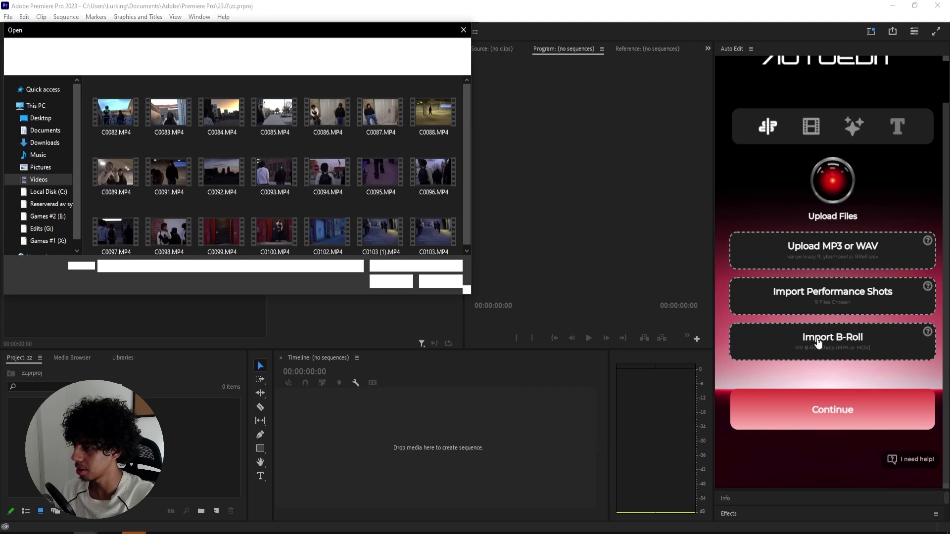
{"action": "left_click", "coordinate": [437, 245]}
{"action": "left_click", "coordinate": [337, 236], "text": "ctrl"}
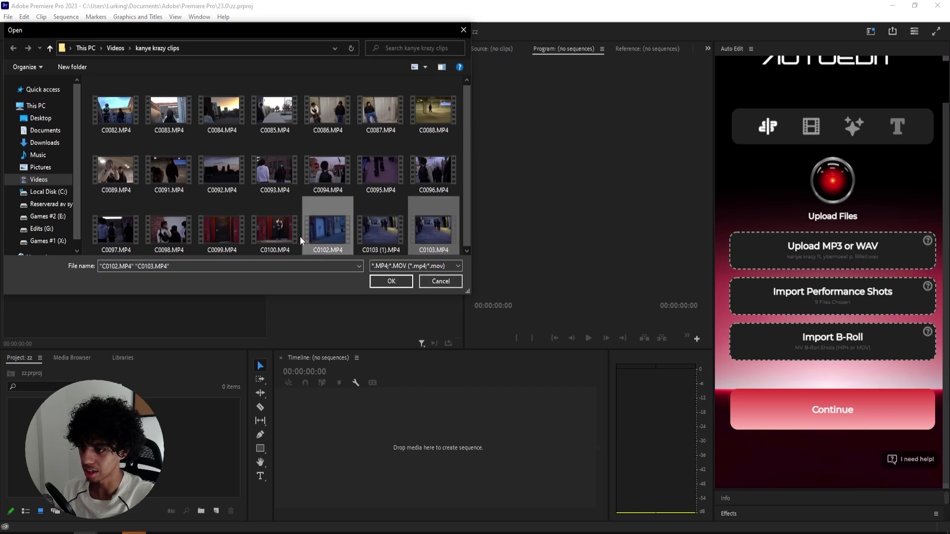
{"action": "left_click", "coordinate": [115, 229], "text": "ctrl"}
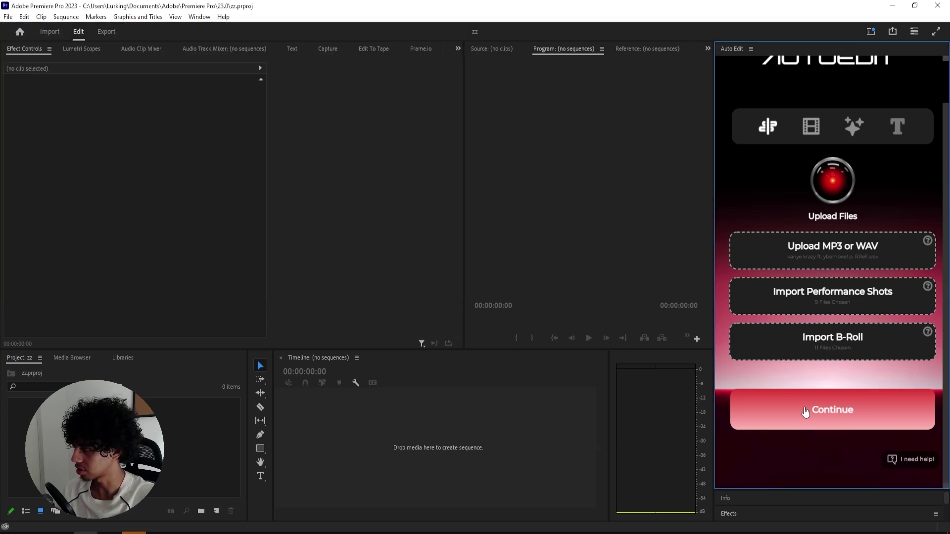
Generate the performance sequence, audio-synchronize all its clips, and continue to BPM detection (156.25)
{"action": "left_click", "coordinate": [805, 412]}
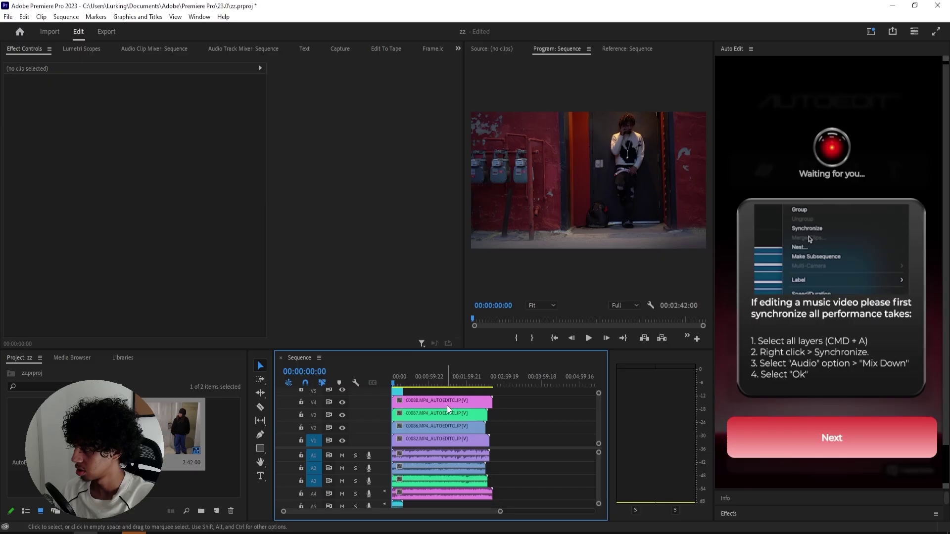
{"action": "left_click", "coordinate": [430, 443]}
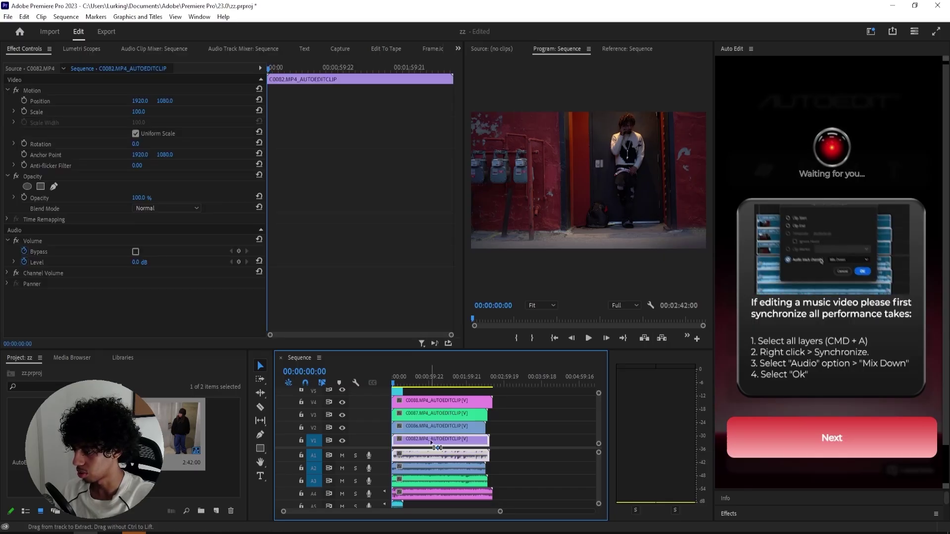
{"action": "key", "text": "ctrl+a"}
{"action": "right_click", "coordinate": [437, 442]}
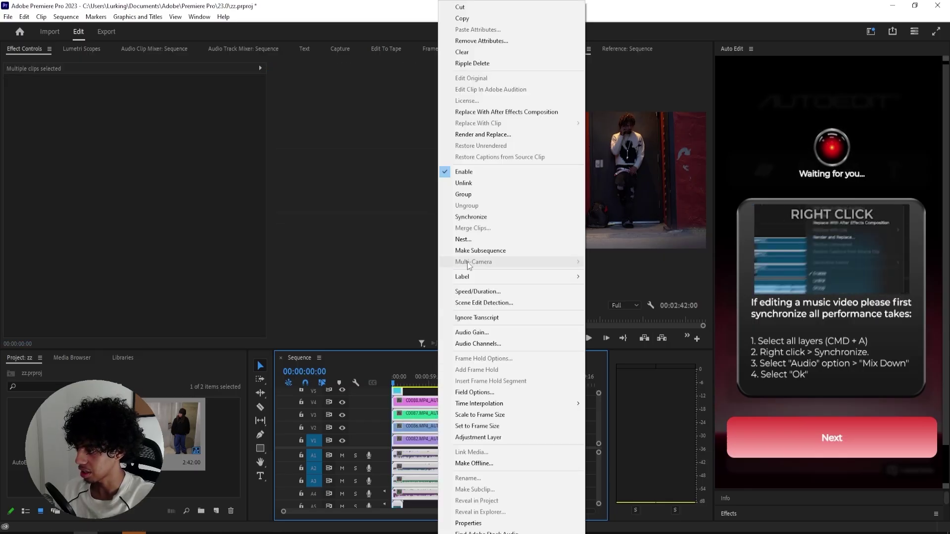
{"action": "left_click", "coordinate": [471, 217]}
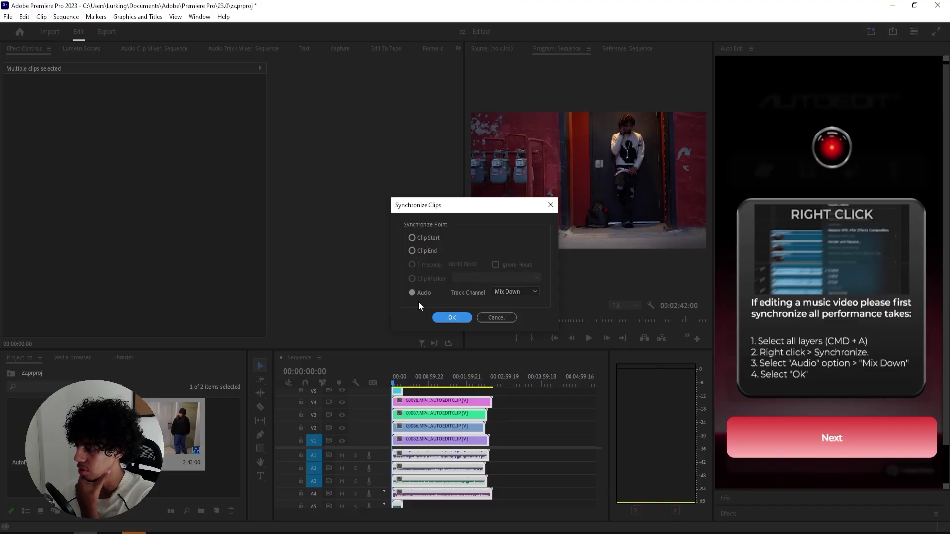
{"action": "left_click", "coordinate": [414, 294]}
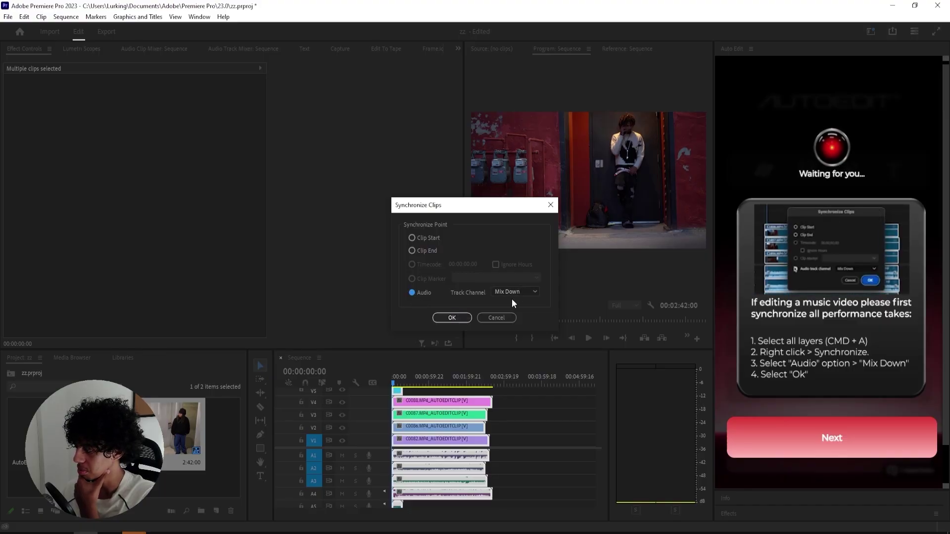
{"action": "left_click", "coordinate": [452, 317]}
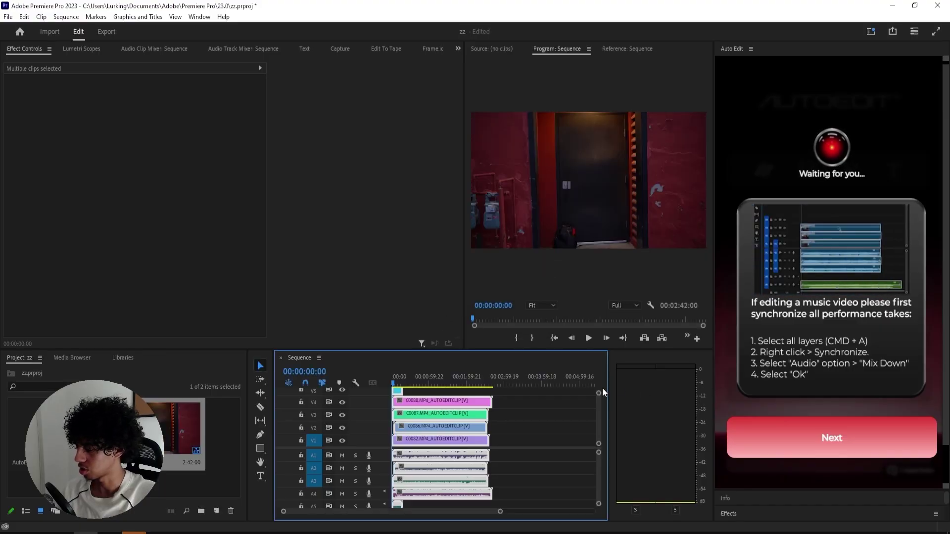
{"action": "left_click", "coordinate": [759, 447]}
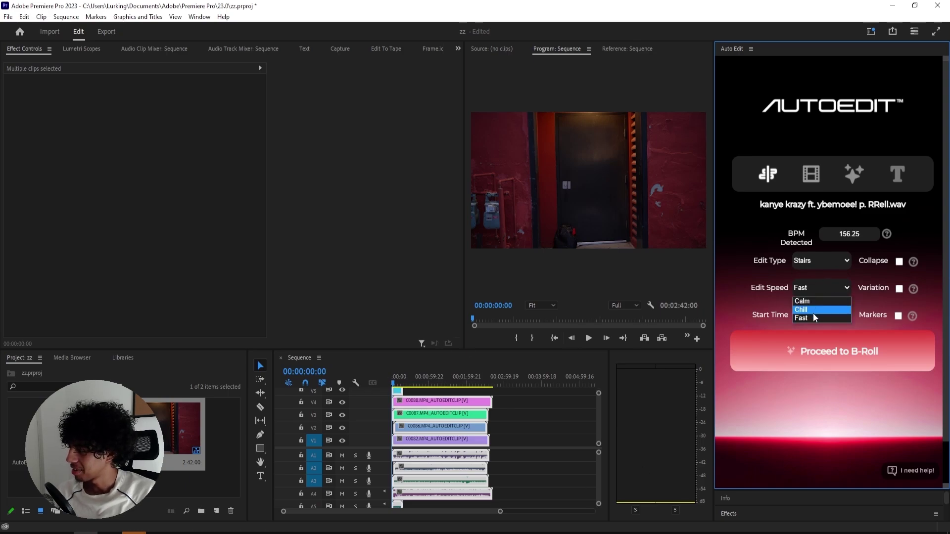
Keep the Stairs edit type, choose Fast edit speed, and proceed to B-roll trimming
{"action": "left_click", "coordinate": [797, 318]}
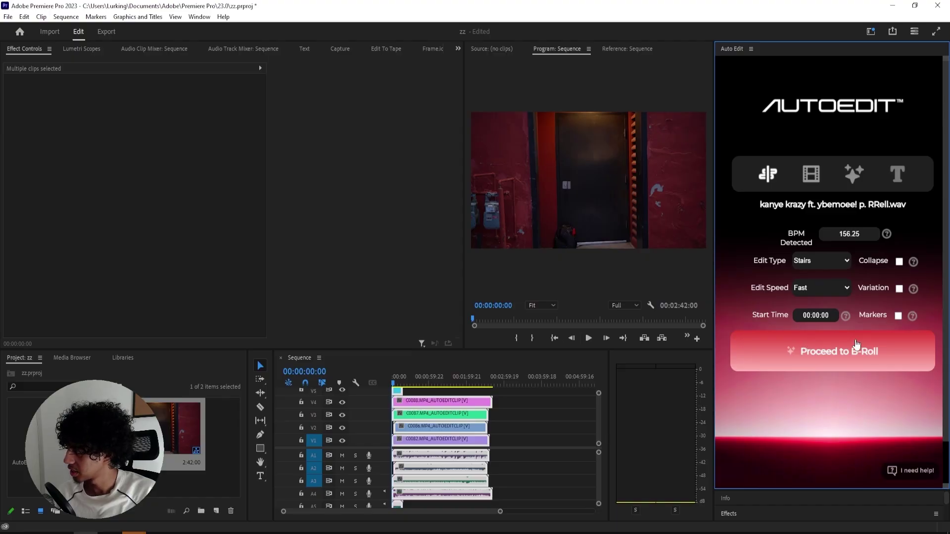
{"action": "left_click", "coordinate": [820, 356]}
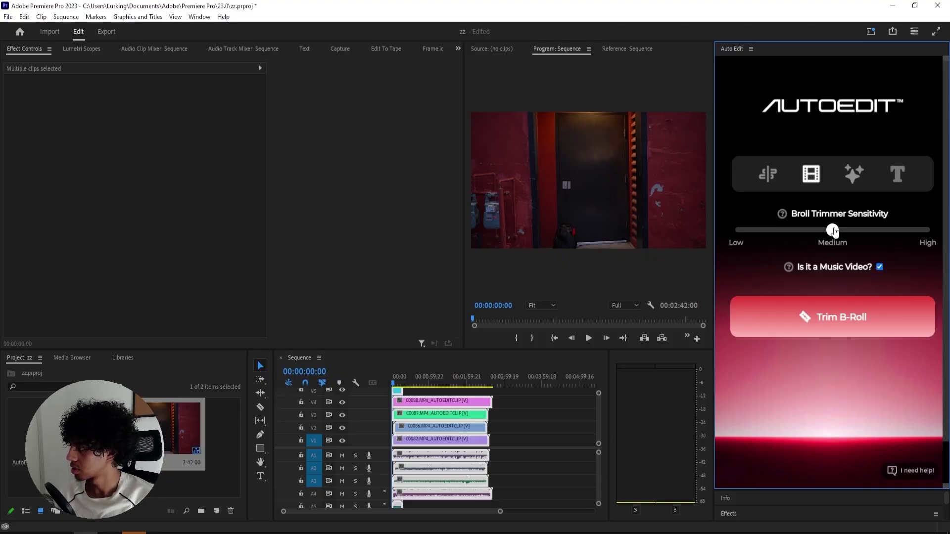
Trim the B-roll as a music video at Medium sensitivity, then zoom the timeline and reset the playhead
{"action": "left_click", "coordinate": [833, 317]}
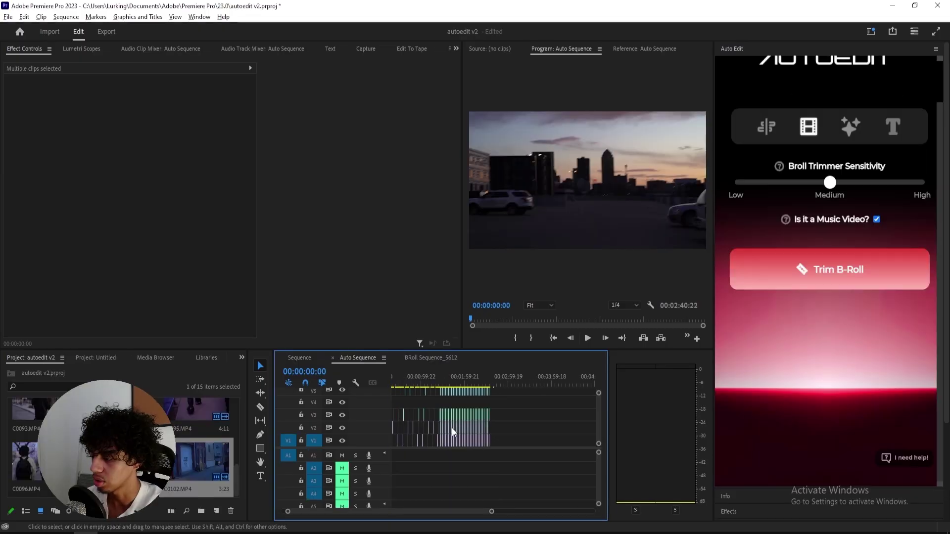
{"action": "scroll", "coordinate": [452, 429], "scroll_direction": "up", "scroll_amount": 5}
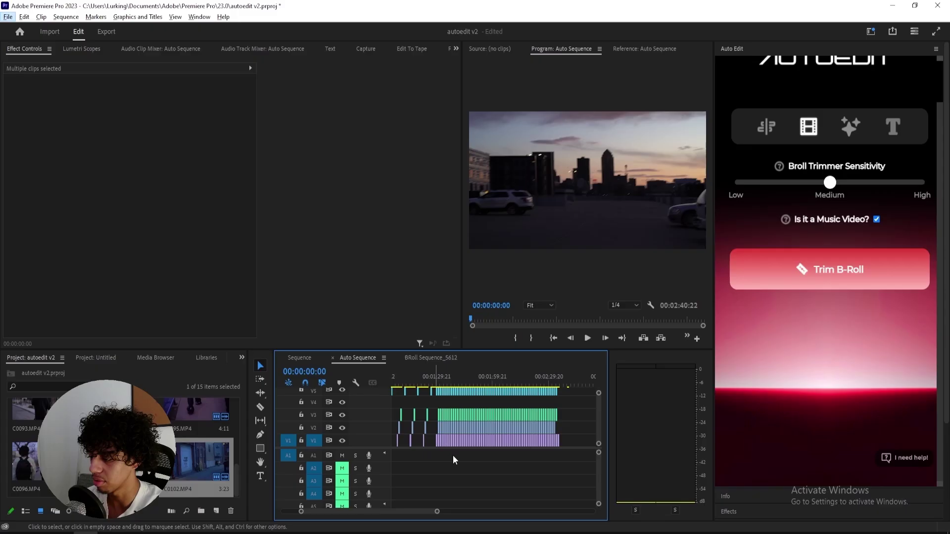
{"action": "scroll", "coordinate": [430, 452], "scroll_direction": "up", "scroll_amount": 2}
{"action": "scroll", "coordinate": [430, 452], "scroll_direction": "up", "scroll_amount": 1}
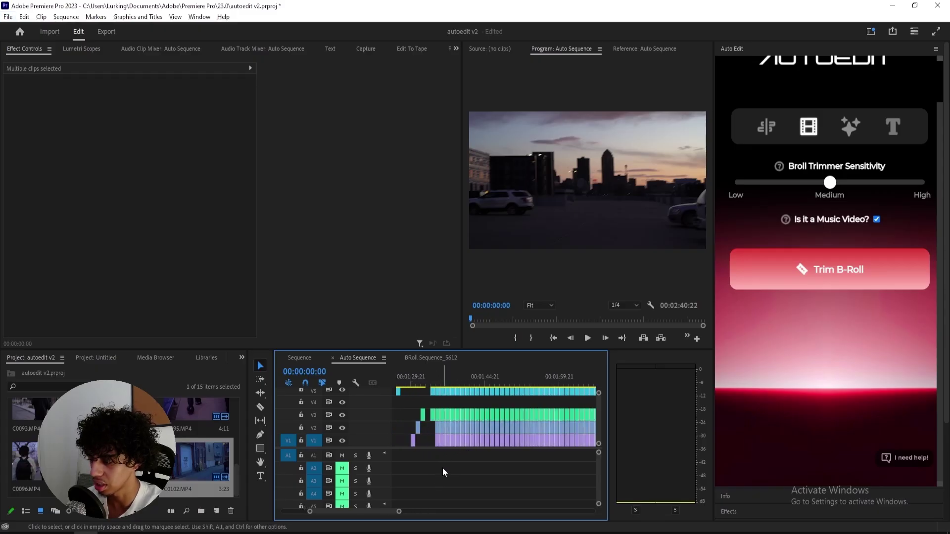
{"action": "left_click_drag", "start_coordinate": [399, 513], "coordinate": [441, 510]}
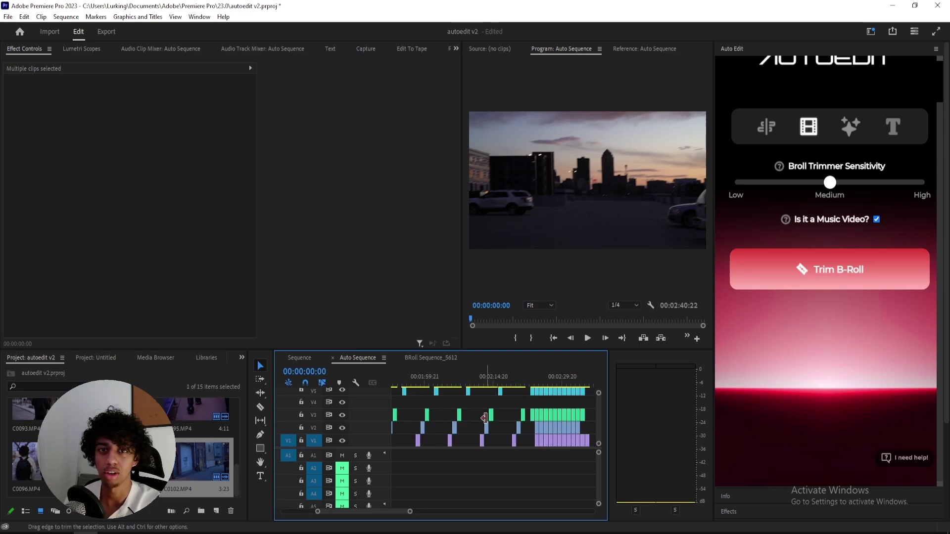
{"action": "left_click_drag", "start_coordinate": [484, 418], "coordinate": [555, 424]}
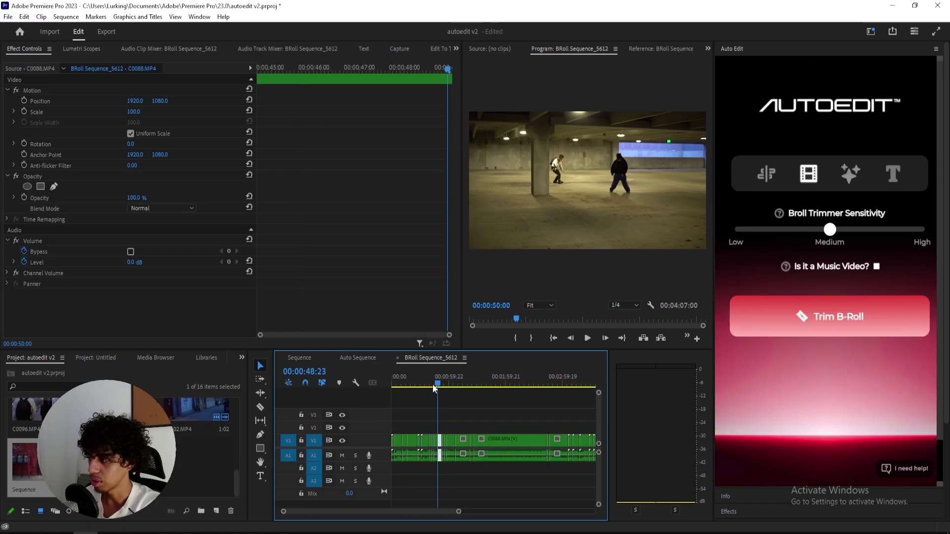
{"action": "left_click_drag", "start_coordinate": [433, 388], "coordinate": [385, 390]}
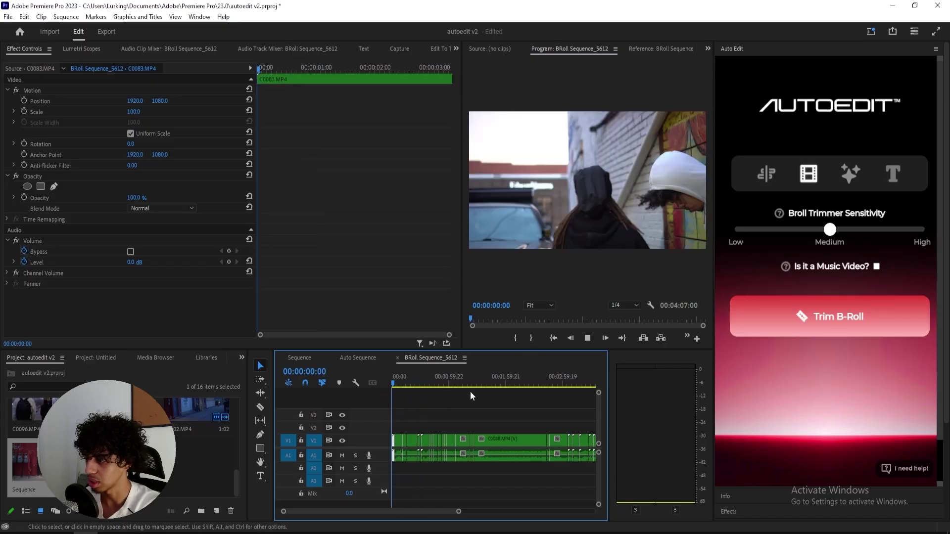
Stop playback, mute the A1 audio track and zoom into the B-roll timeline
{"action": "key", "text": "space"}
{"action": "left_click", "coordinate": [341, 455]}
{"action": "key", "text": "="}
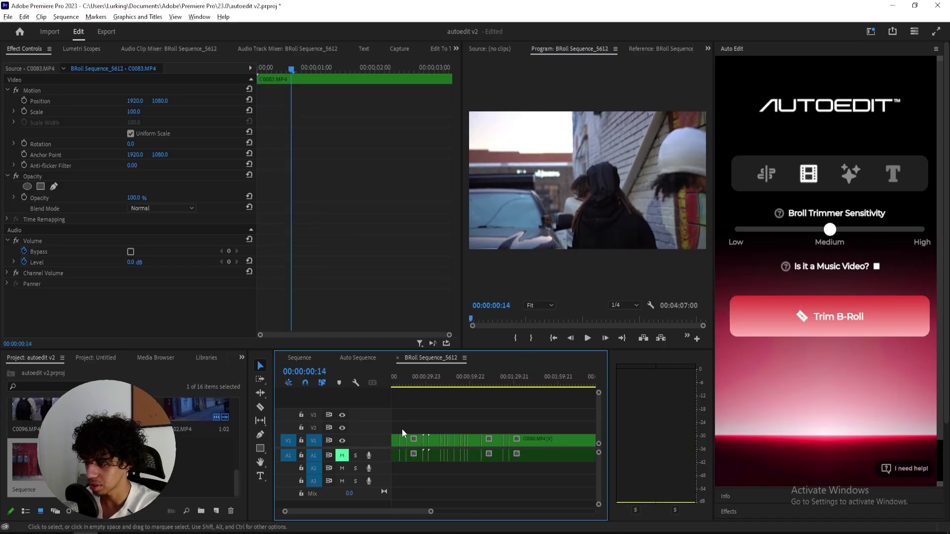
{"action": "key", "text": "="}
Play and scrub through the trimmed B-roll clips, then return to the Auto Sequence
{"action": "key", "text": "space"}
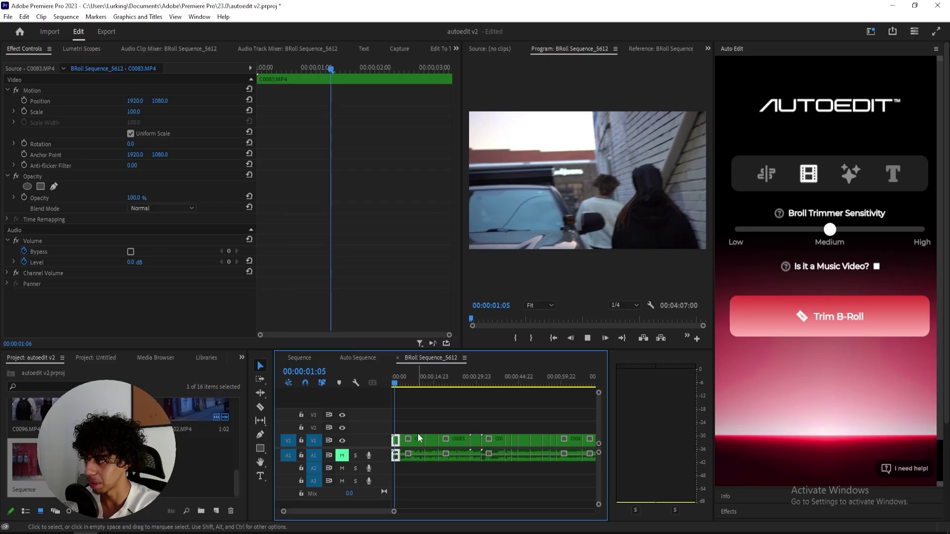
{"action": "left_click", "coordinate": [407, 375]}
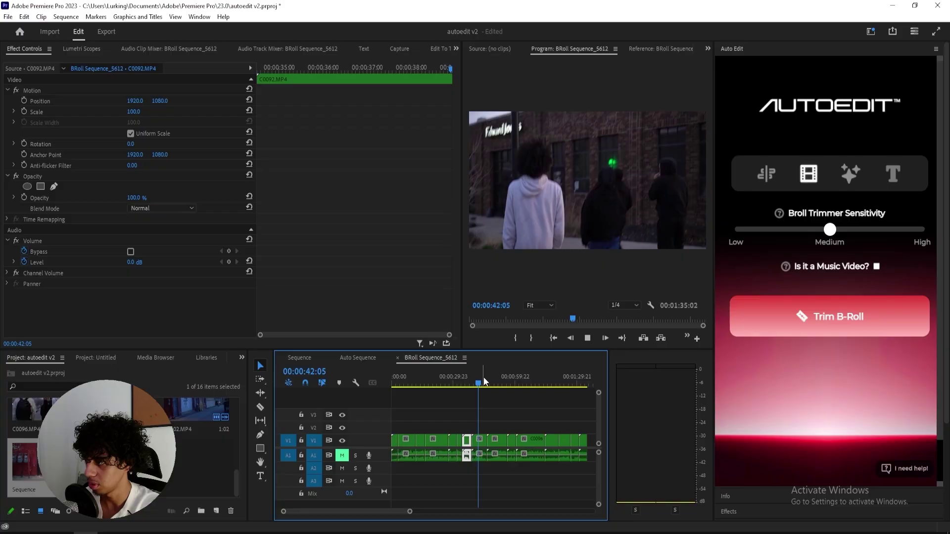
{"action": "key", "text": "="}
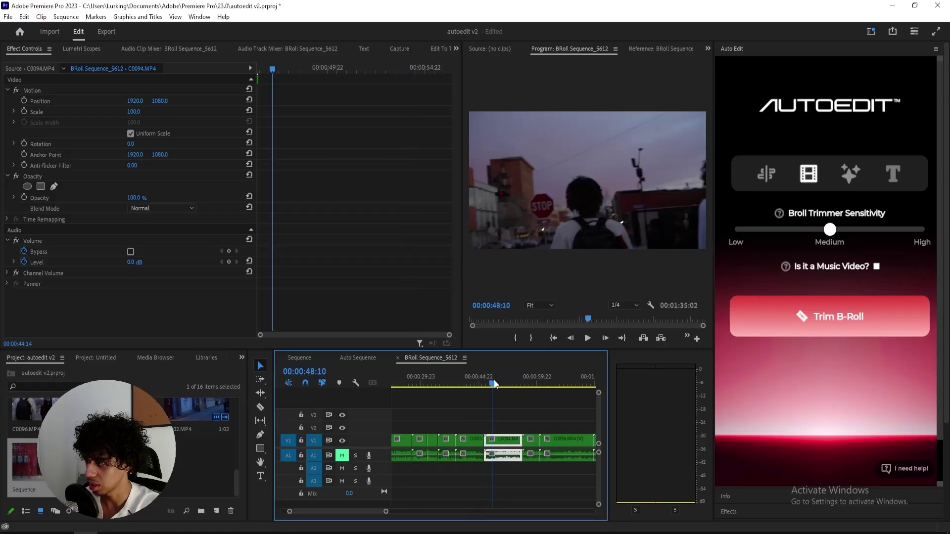
{"action": "left_click_drag", "start_coordinate": [494, 381], "coordinate": [496, 381]}
{"action": "key", "text": "space"}
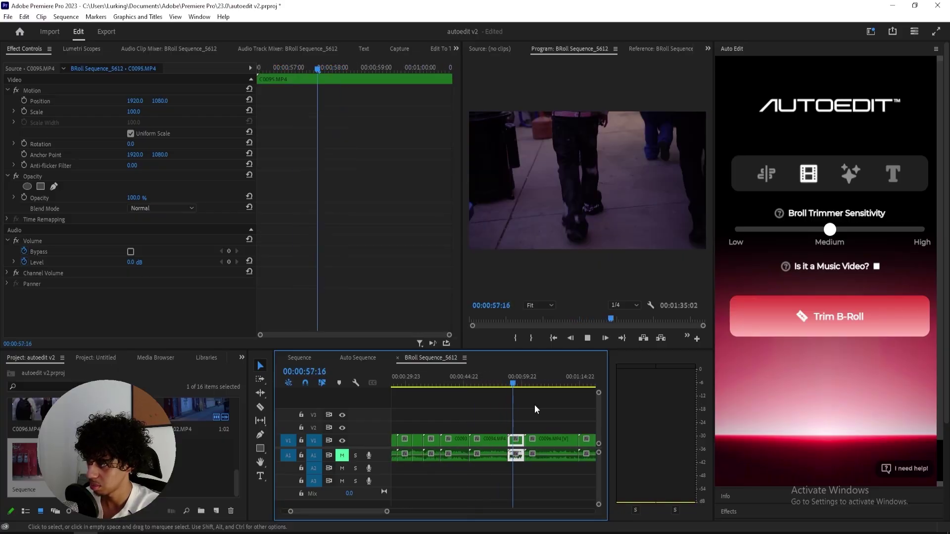
{"action": "scroll", "coordinate": [533, 406], "scroll_direction": "down", "scroll_amount": 3}
{"action": "left_click", "coordinate": [509, 383]}
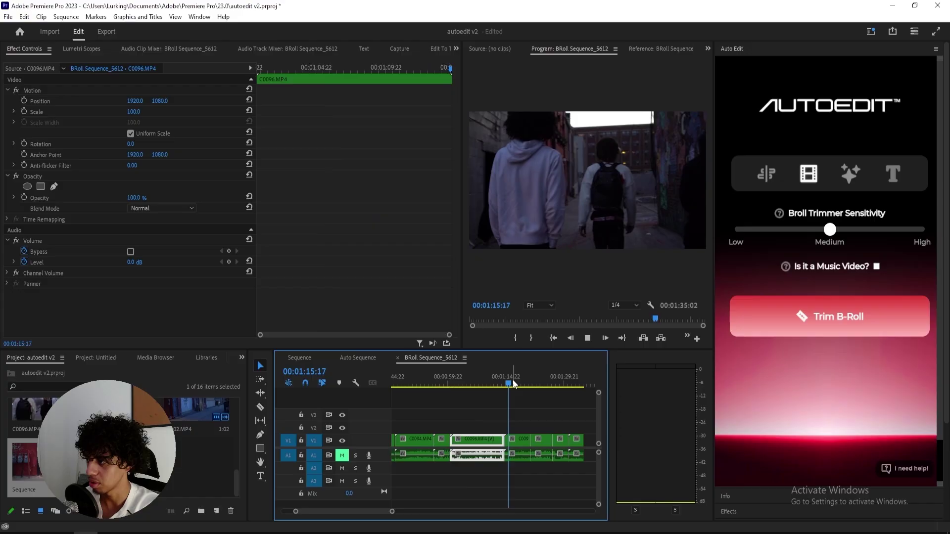
{"action": "left_click_drag", "start_coordinate": [523, 384], "coordinate": [382, 363]}
{"action": "left_click", "coordinate": [382, 364]}
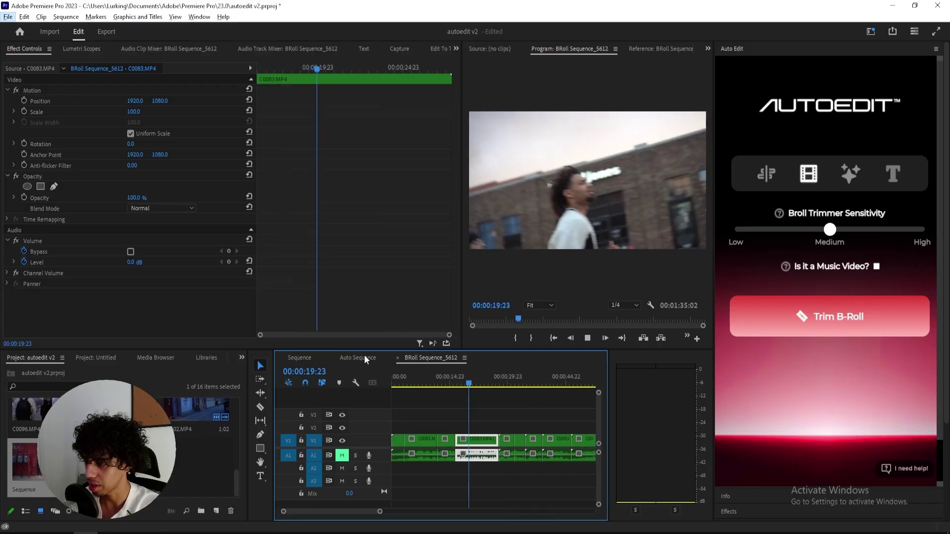
Pause the Auto Sequence and enlarge the timeline to show all video tracks
{"action": "key", "text": "space"}
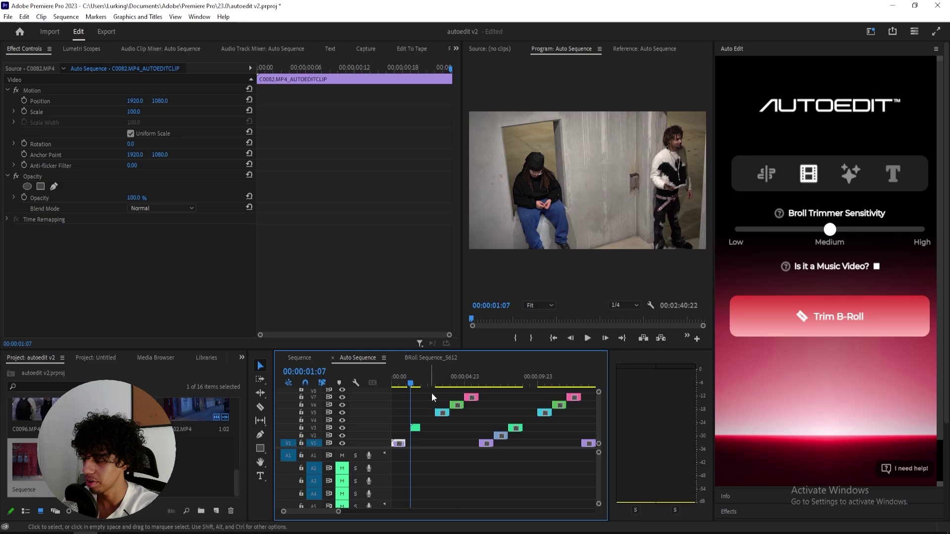
{"action": "left_click_drag", "start_coordinate": [491, 350], "coordinate": [491, 333]}
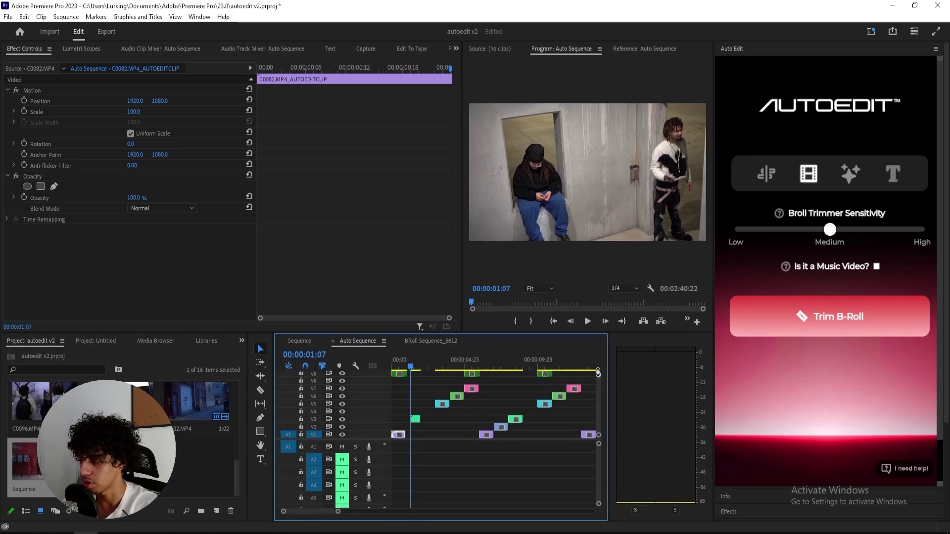
{"action": "scroll", "coordinate": [544, 383], "scroll_direction": "down", "scroll_amount": 2}
{"action": "mouse_move", "coordinate": [486, 367]}
{"action": "left_mouse_down"}
{"action": "mouse_move", "coordinate": [463, 371]}
{"action": "mouse_move", "coordinate": [479, 365]}
{"action": "left_mouse_up"}
{"action": "scroll", "coordinate": [488, 390], "scroll_direction": "up", "scroll_amount": 2}
{"action": "left_click", "coordinate": [425, 341]}
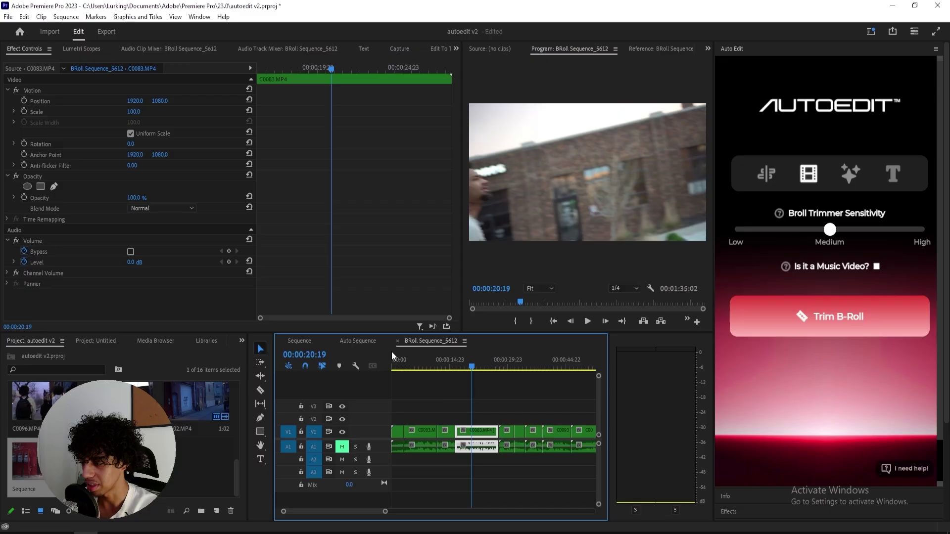
{"action": "left_click", "coordinate": [357, 340]}
Razor-split the main V1 clip and delete its unwanted right-hand piece
{"action": "left_click", "coordinate": [483, 423]}
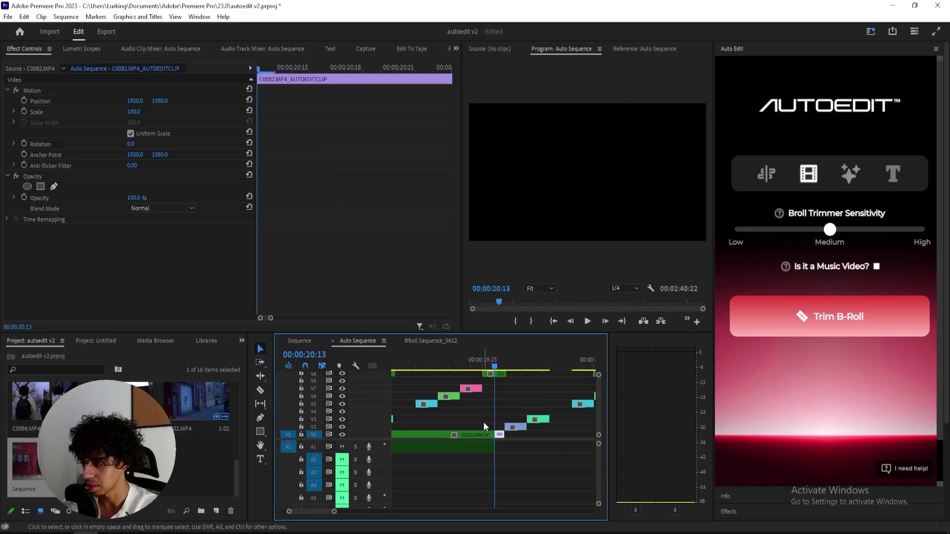
{"action": "scroll", "coordinate": [447, 442], "scroll_direction": "up", "scroll_amount": 5}
{"action": "left_click", "coordinate": [471, 435]}
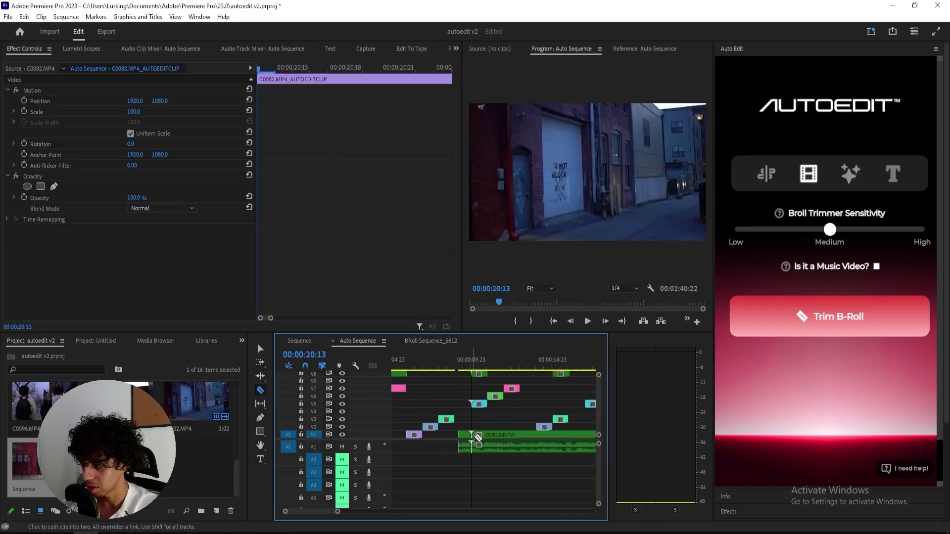
{"action": "key", "text": "v"}
{"action": "left_click", "coordinate": [482, 438]}
{"action": "key", "text": "Delete"}
Delete the leftover A1 audio and drag the V1 clip's start edge earlier
{"action": "scroll", "coordinate": [464, 455], "scroll_direction": "up", "scroll_amount": 3}
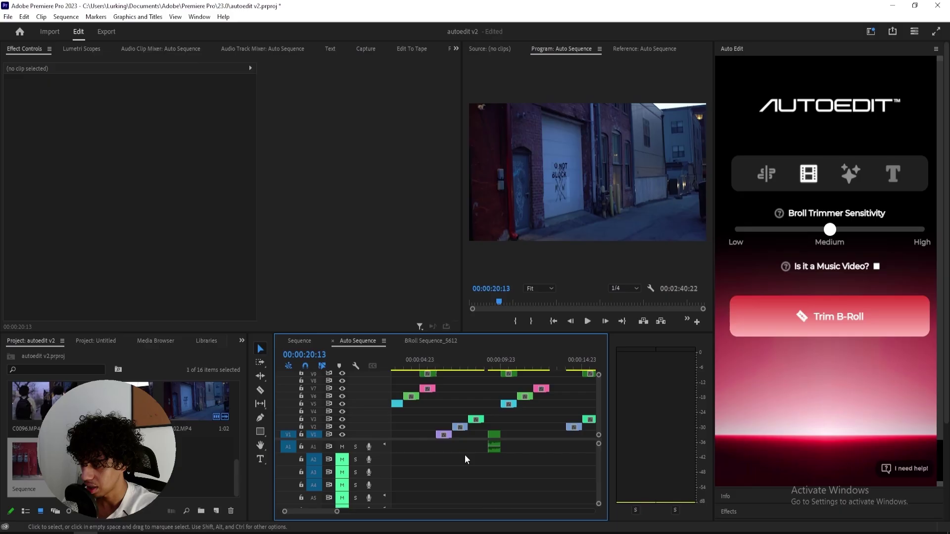
{"action": "key", "text": "Delete"}
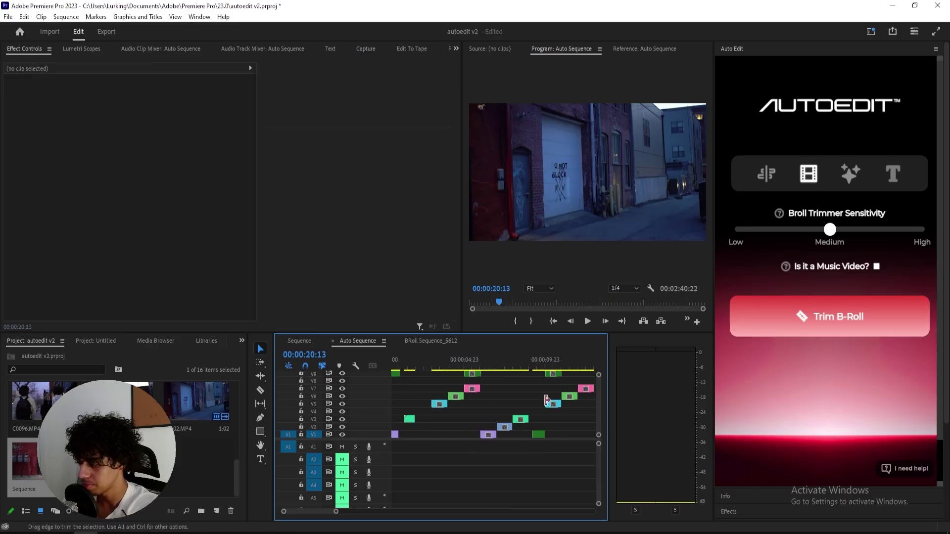
{"action": "left_click", "coordinate": [537, 366]}
{"action": "left_click_drag", "start_coordinate": [533, 435], "coordinate": [529, 436]}
{"action": "left_click", "coordinate": [528, 366]}
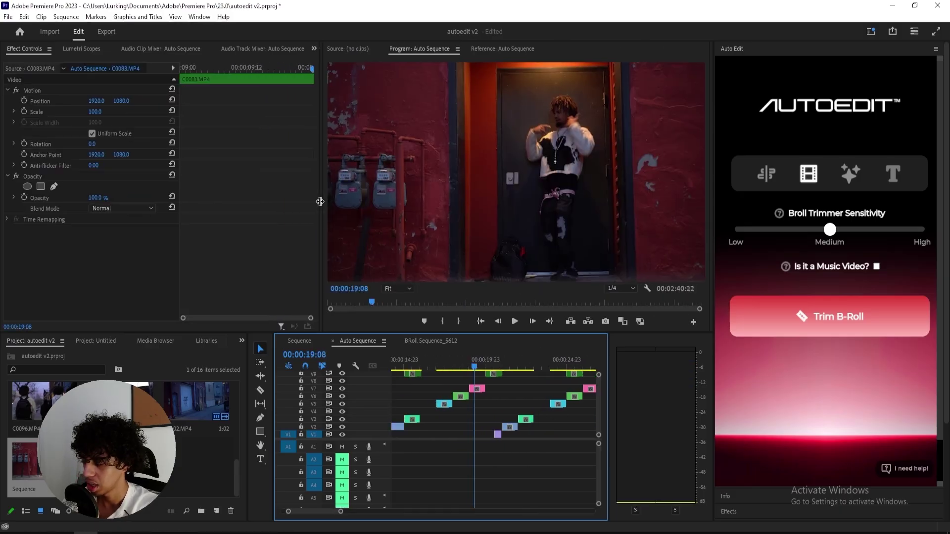
Make the program monitor slightly taller and play the Auto Sequence from 00:00:19:08 and 00:00:30:14
{"action": "mouse_move", "coordinate": [479, 332]}
{"action": "left_mouse_down"}
{"action": "mouse_move", "coordinate": [481, 357]}
{"action": "mouse_move", "coordinate": [482, 347]}
{"action": "left_mouse_up"}
{"action": "key", "text": "space"}
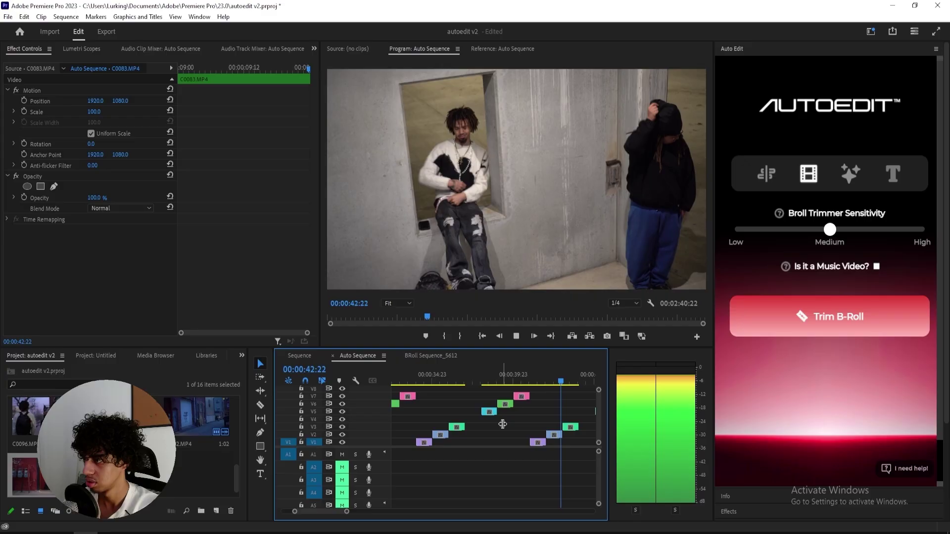
{"action": "left_click_drag", "start_coordinate": [458, 379], "coordinate": [425, 386]}
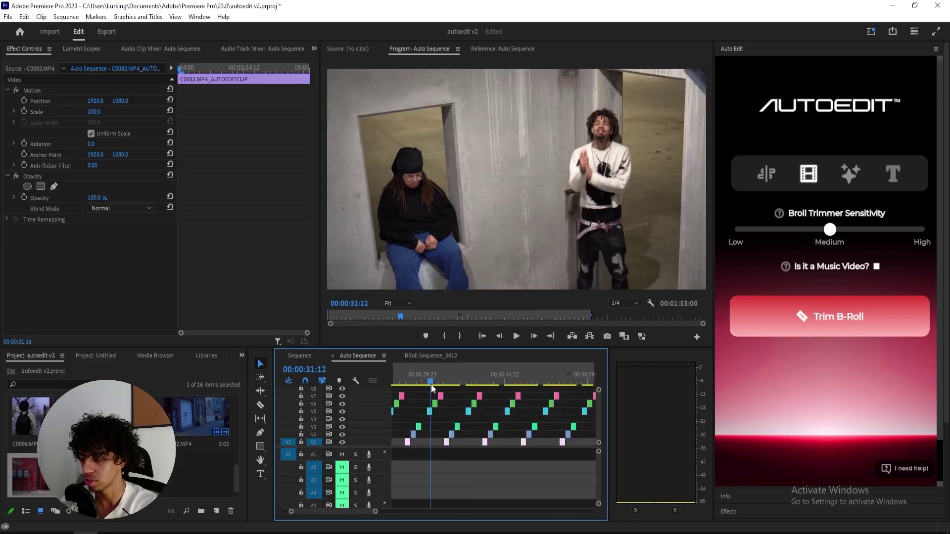
{"action": "scroll", "coordinate": [423, 417], "scroll_direction": "up", "scroll_amount": 4}
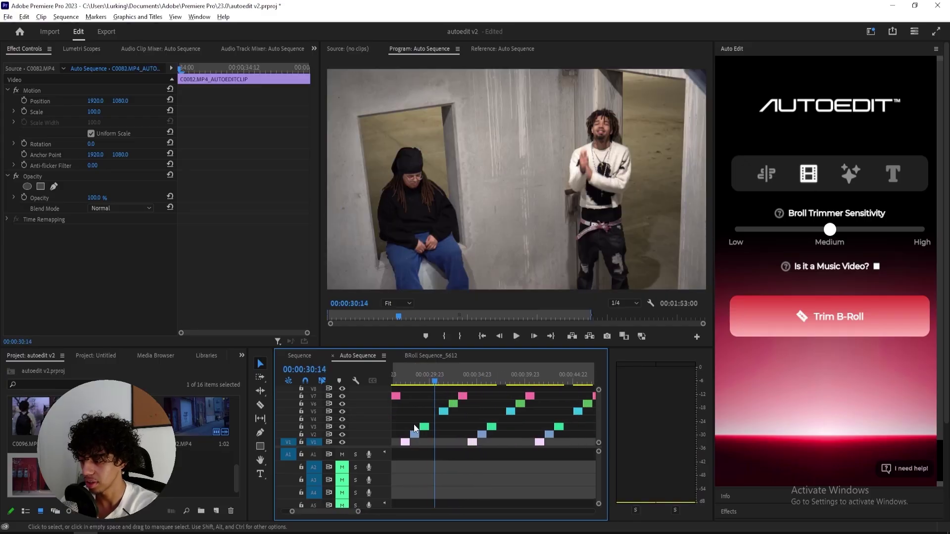
{"action": "scroll", "coordinate": [447, 425], "scroll_direction": "up", "scroll_amount": 3}
{"action": "key", "text": "space"}
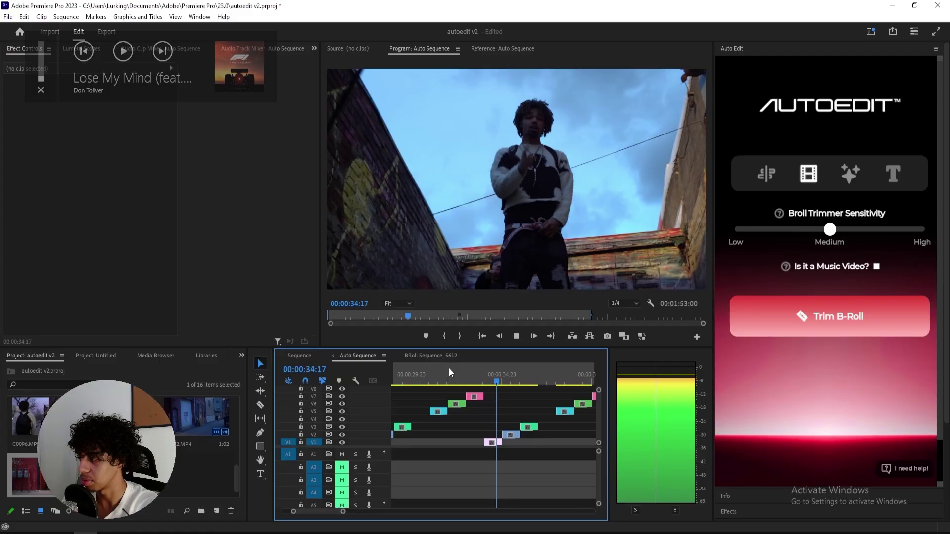
Stop playback and insert AutoEdit's CRT UI 1 overlay from the CRT category at the playhead
{"action": "key", "text": "space"}
{"action": "left_click", "coordinate": [850, 173]}
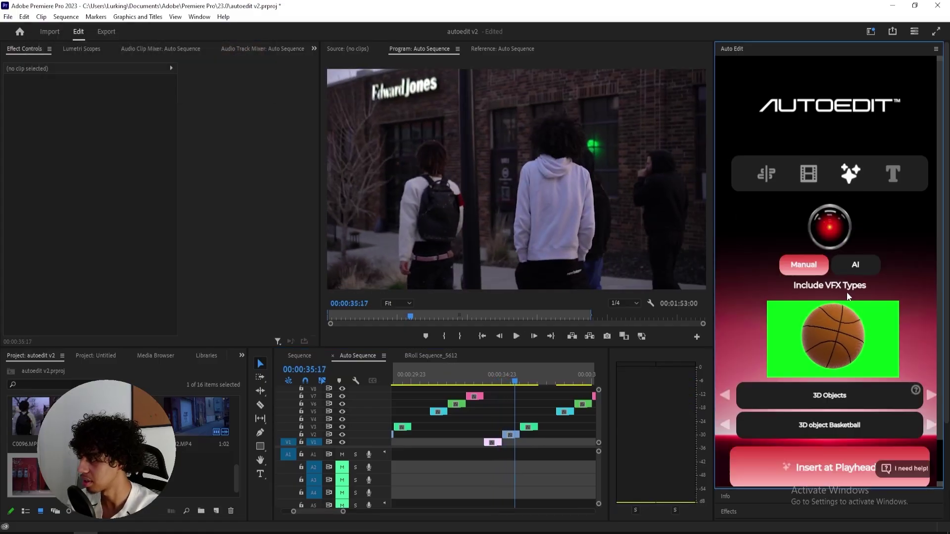
{"action": "scroll", "coordinate": [848, 296], "scroll_direction": "down", "scroll_amount": 1}
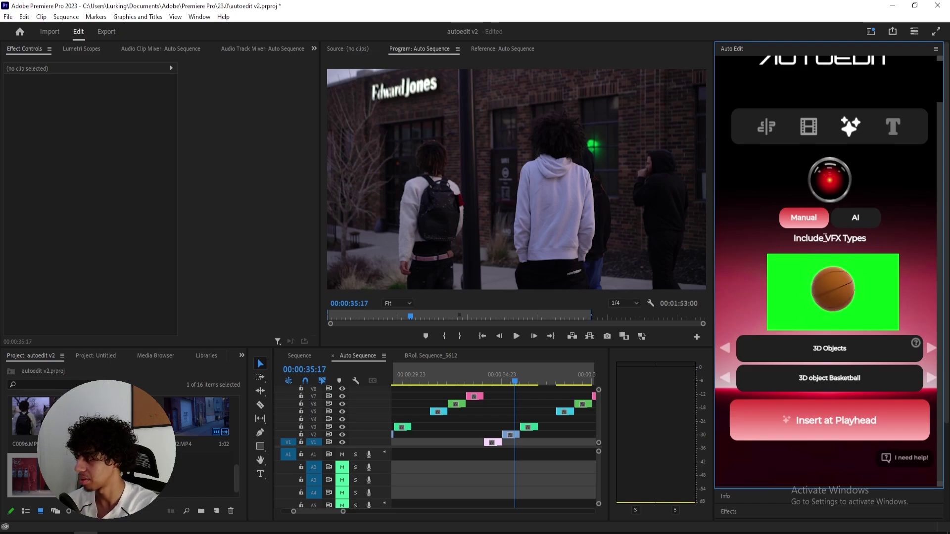
{"action": "left_click", "coordinate": [931, 349]}
{"action": "left_click", "coordinate": [931, 349]}
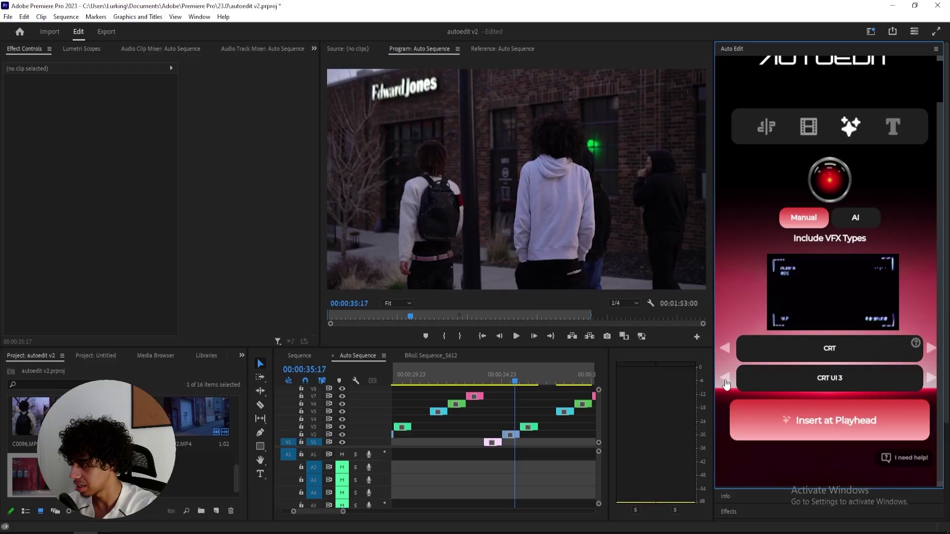
{"action": "left_click", "coordinate": [827, 424]}
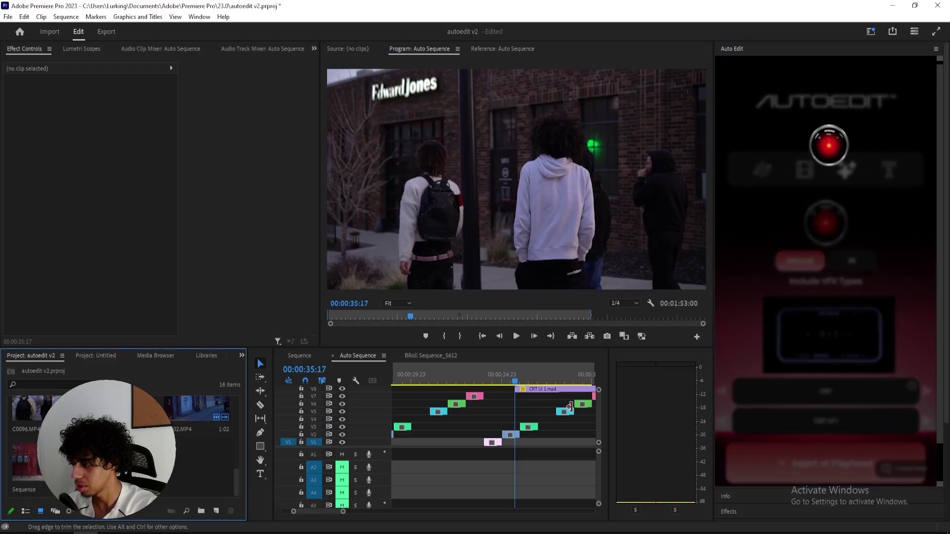
Preview the CRT UI 1 overlay, then delete its clip from V8
{"action": "scroll", "coordinate": [533, 409], "scroll_direction": "down", "scroll_amount": 2}
{"action": "mouse_move", "coordinate": [530, 379]}
{"action": "left_mouse_down"}
{"action": "mouse_move", "coordinate": [540, 377]}
{"action": "mouse_move", "coordinate": [534, 383]}
{"action": "left_mouse_up"}
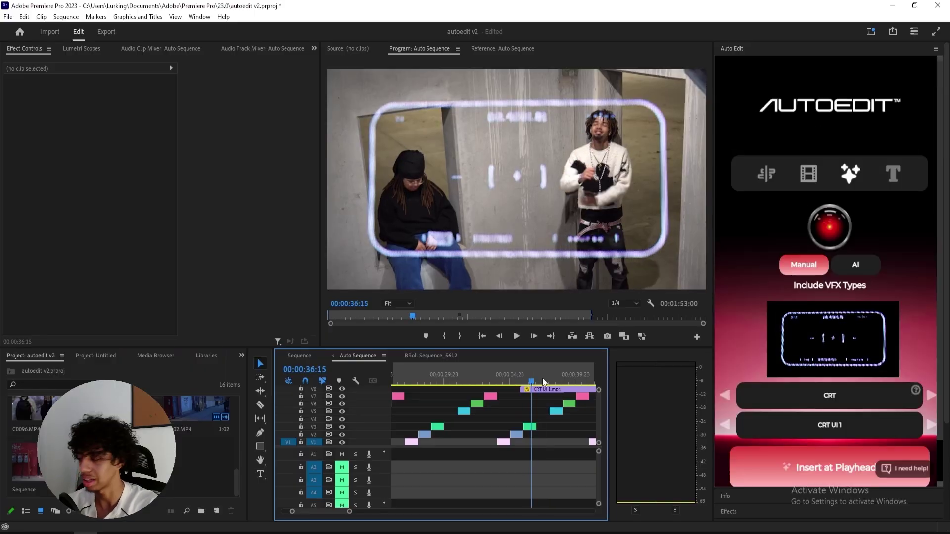
{"action": "left_click", "coordinate": [530, 388]}
{"action": "key", "text": "Delete"}
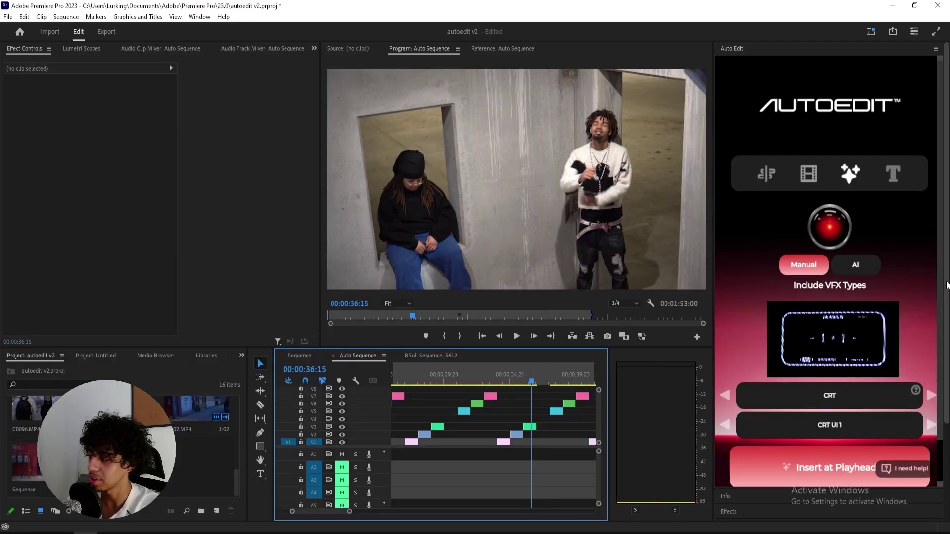
Switch AutoEdit's VFX to AI mode, include Film Burns, and add the VFX at 70% intensity
{"action": "left_click", "coordinate": [847, 267]}
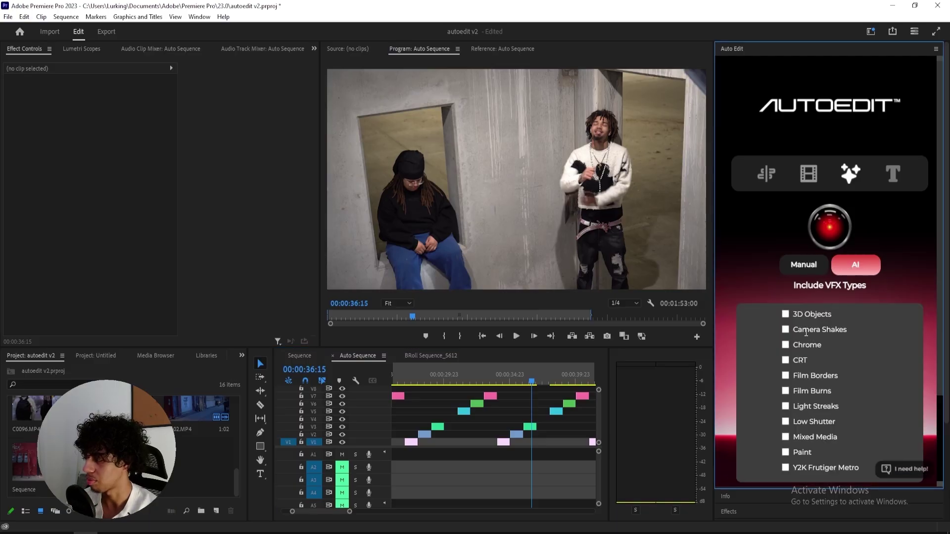
{"action": "left_click", "coordinate": [787, 391]}
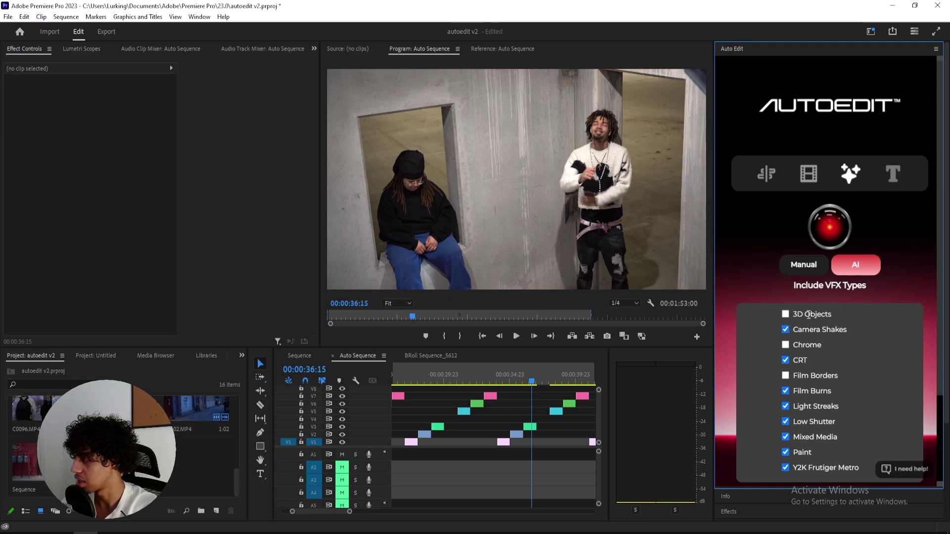
{"action": "scroll", "coordinate": [857, 355], "scroll_direction": "down", "scroll_amount": 3}
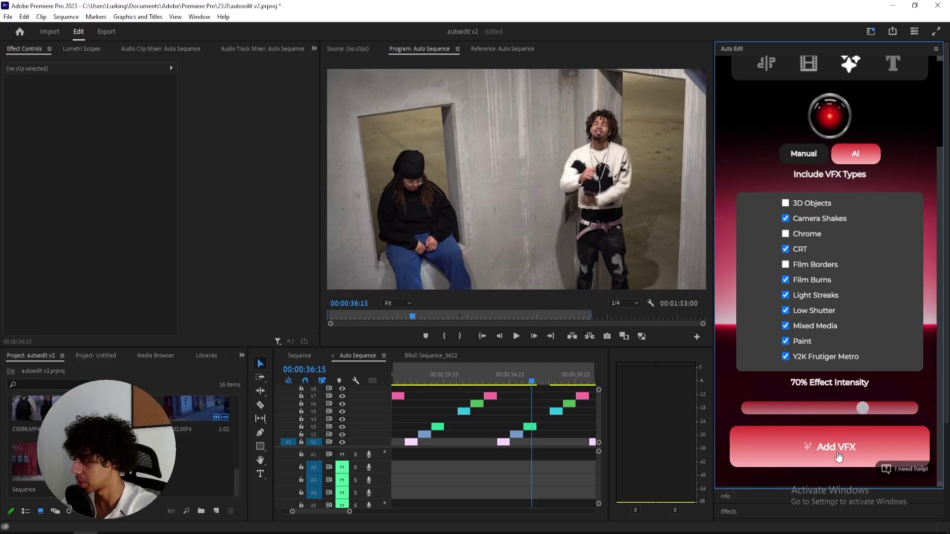
{"action": "left_click", "coordinate": [812, 447]}
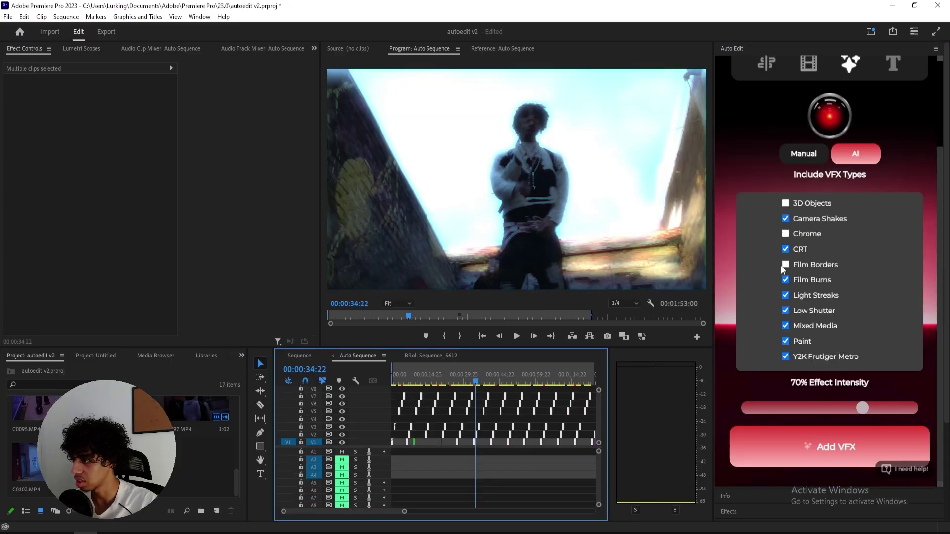
{"action": "scroll", "coordinate": [792, 267], "scroll_direction": "up", "scroll_amount": 2}
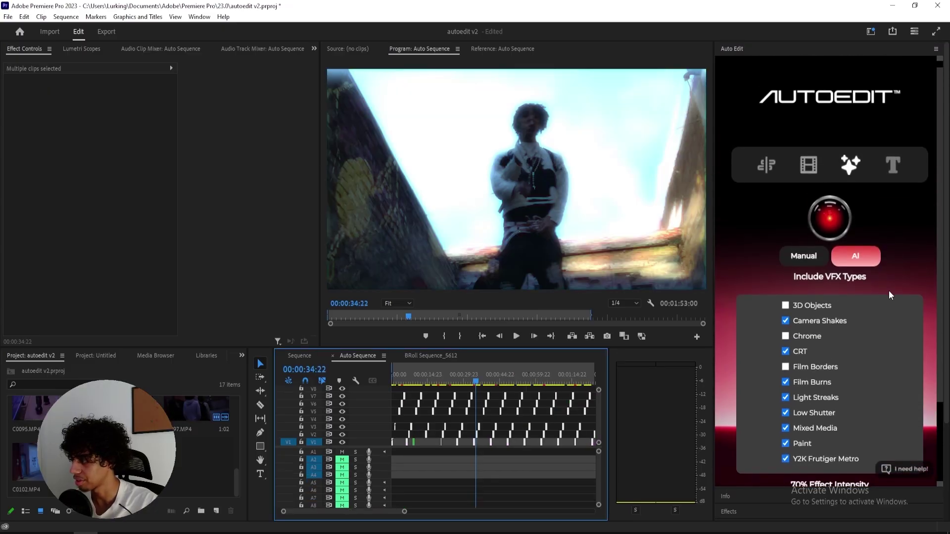
{"action": "scroll", "coordinate": [868, 278], "scroll_direction": "down", "scroll_amount": 2}
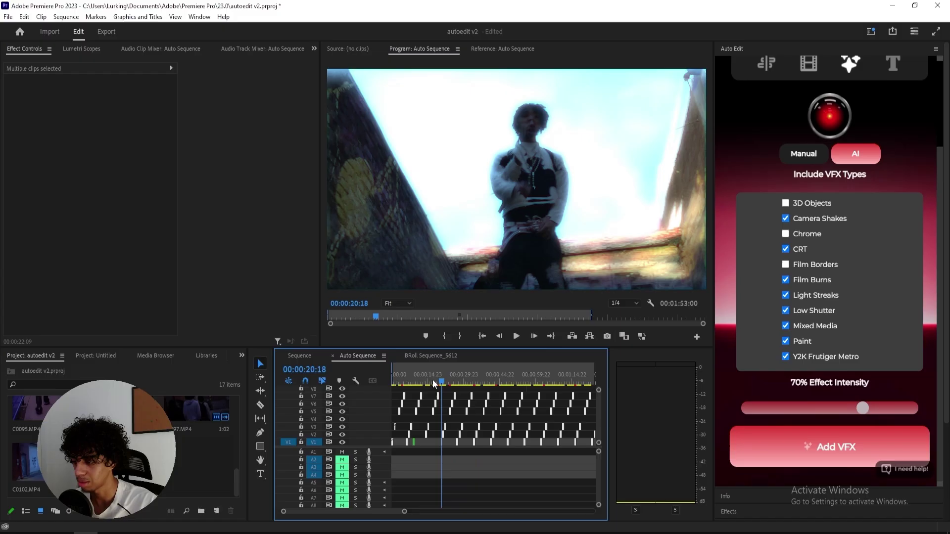
{"action": "left_click", "coordinate": [387, 383]}
{"action": "left_click_drag", "start_coordinate": [402, 382], "coordinate": [389, 383]}
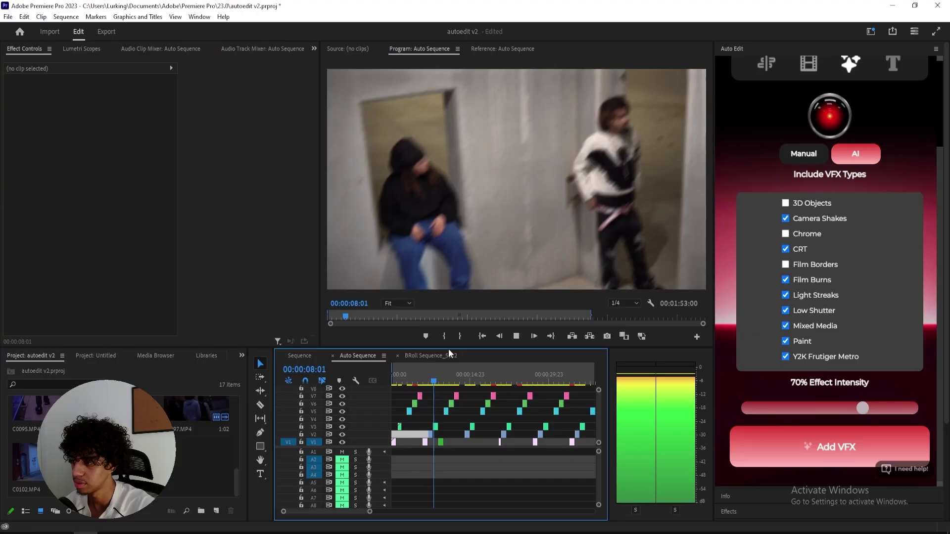
{"action": "left_click", "coordinate": [477, 378]}
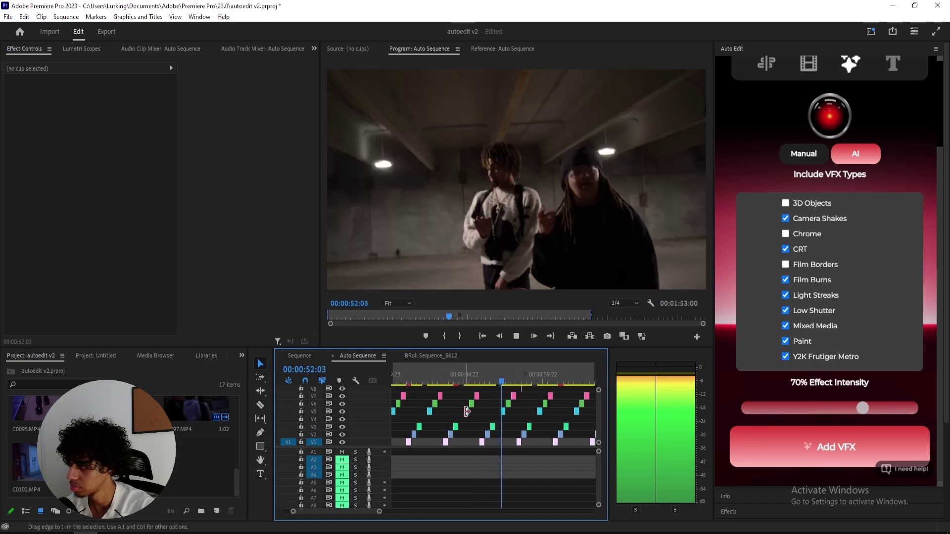
{"action": "key", "text": "XF86AudioLowerVolume"}
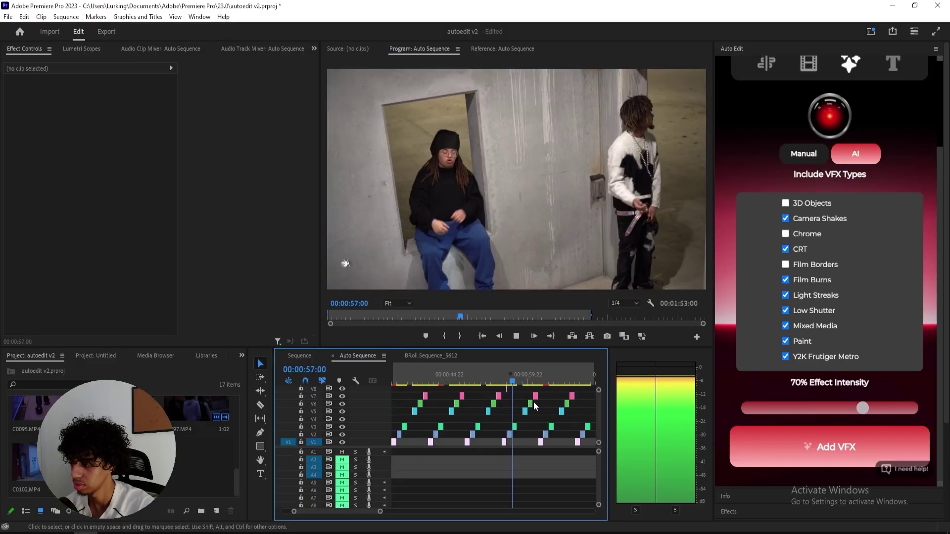
{"action": "left_click", "coordinate": [530, 379]}
{"action": "left_click", "coordinate": [530, 379]}
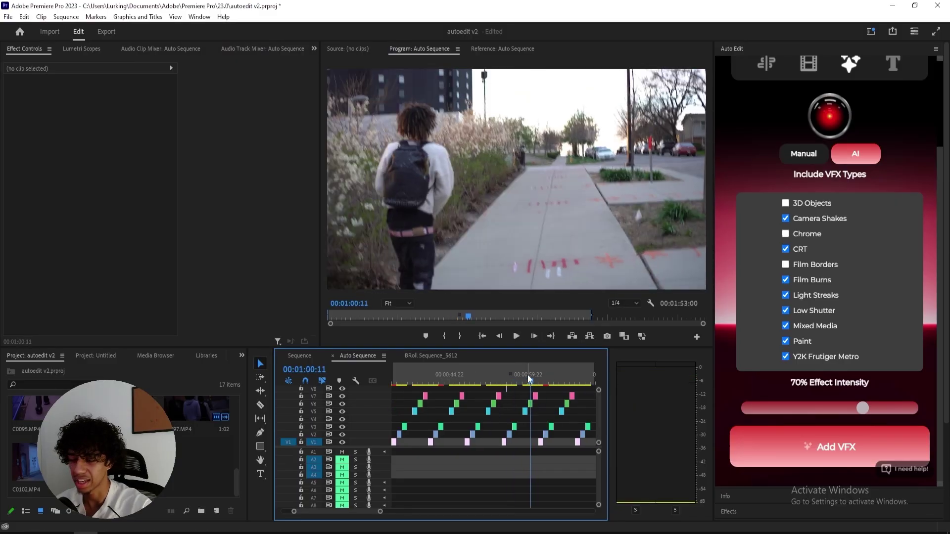
{"action": "scroll", "coordinate": [518, 408], "scroll_direction": "down", "scroll_amount": 2}
{"action": "scroll", "coordinate": [518, 409], "scroll_direction": "up", "scroll_amount": 5}
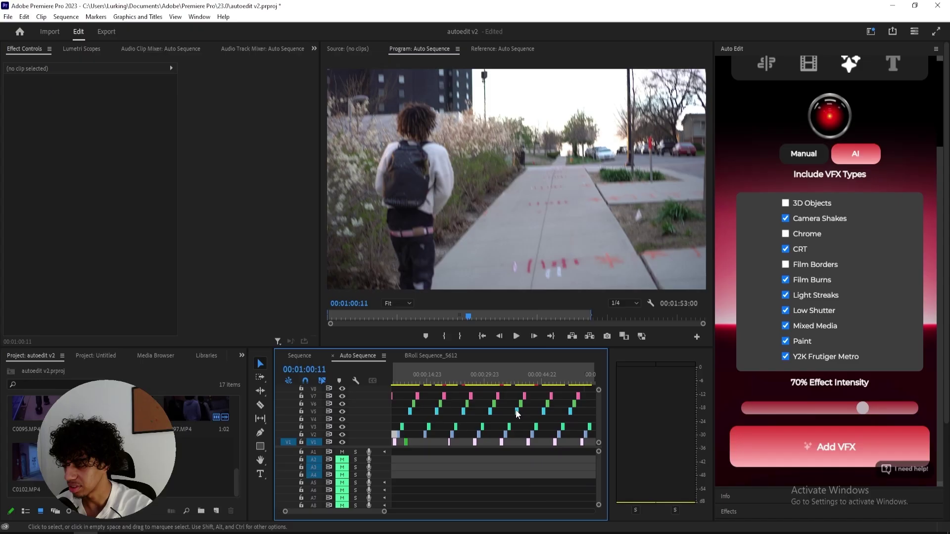
{"action": "scroll", "coordinate": [430, 418], "scroll_direction": "down", "scroll_amount": 2}
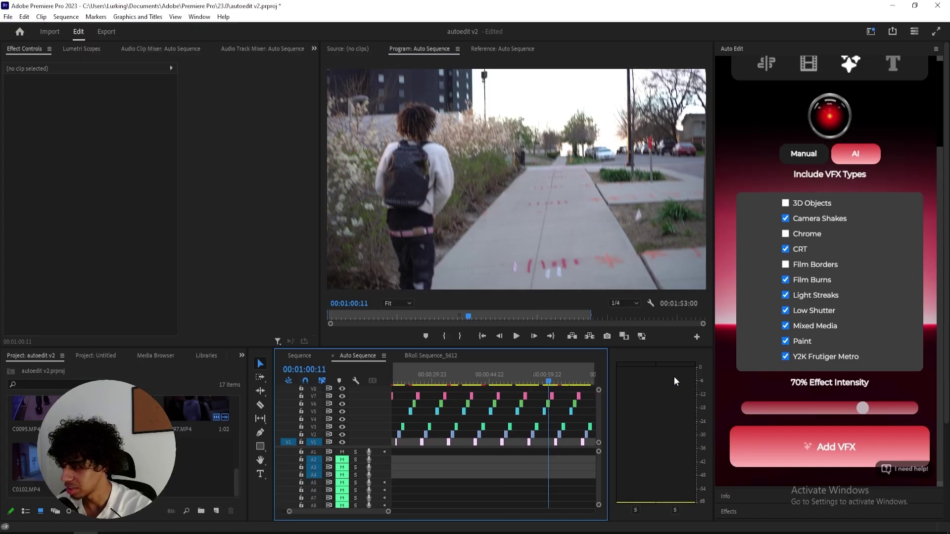
{"action": "scroll", "coordinate": [567, 426], "scroll_direction": "up", "scroll_amount": 4}
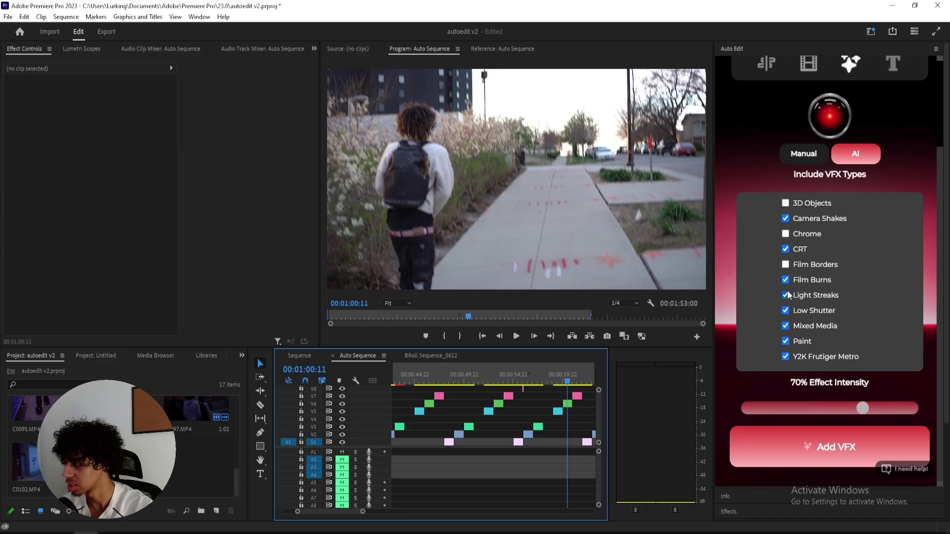
{"action": "left_click_drag", "start_coordinate": [566, 385], "coordinate": [541, 377]}
{"action": "scroll", "coordinate": [541, 377], "scroll_direction": "down", "scroll_amount": 1}
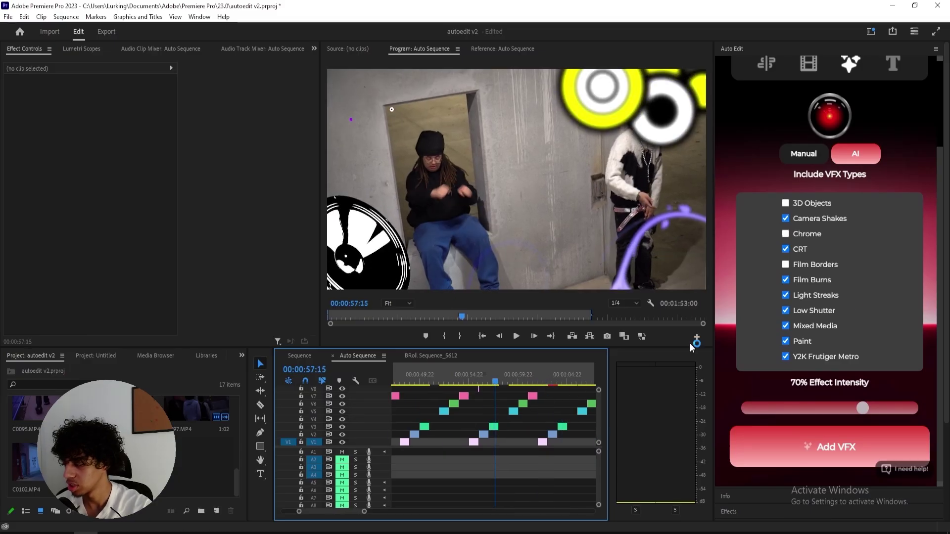
{"action": "left_click", "coordinate": [819, 335]}
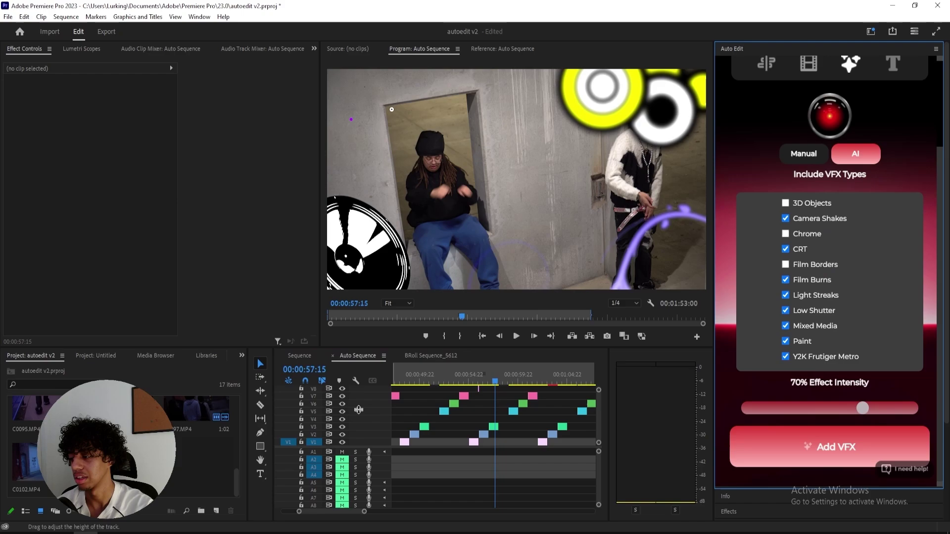
{"action": "left_click", "coordinate": [516, 377]}
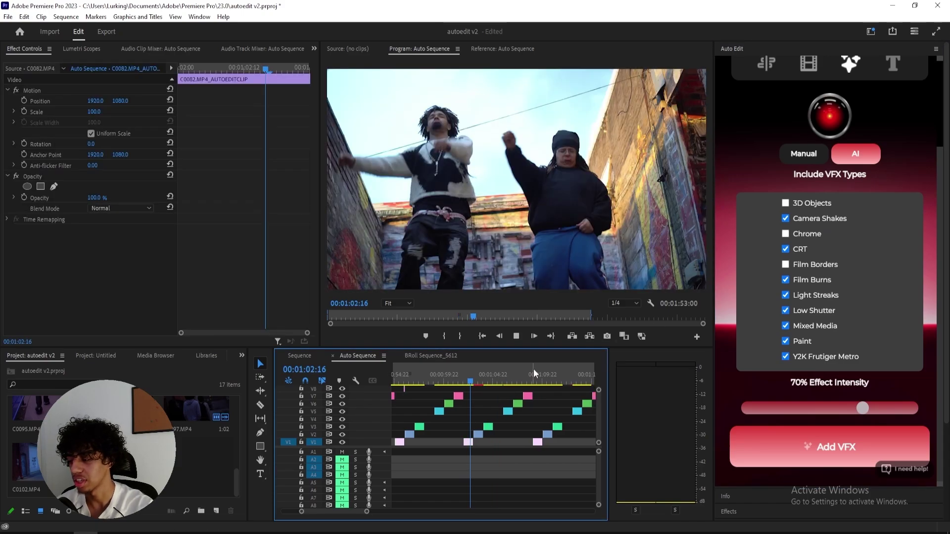
{"action": "key", "text": "space"}
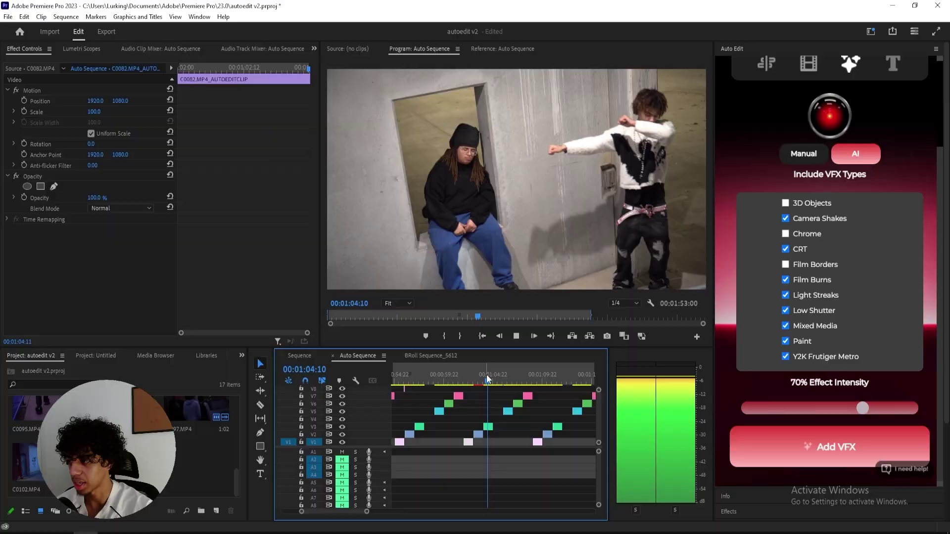
{"action": "left_click", "coordinate": [473, 377]}
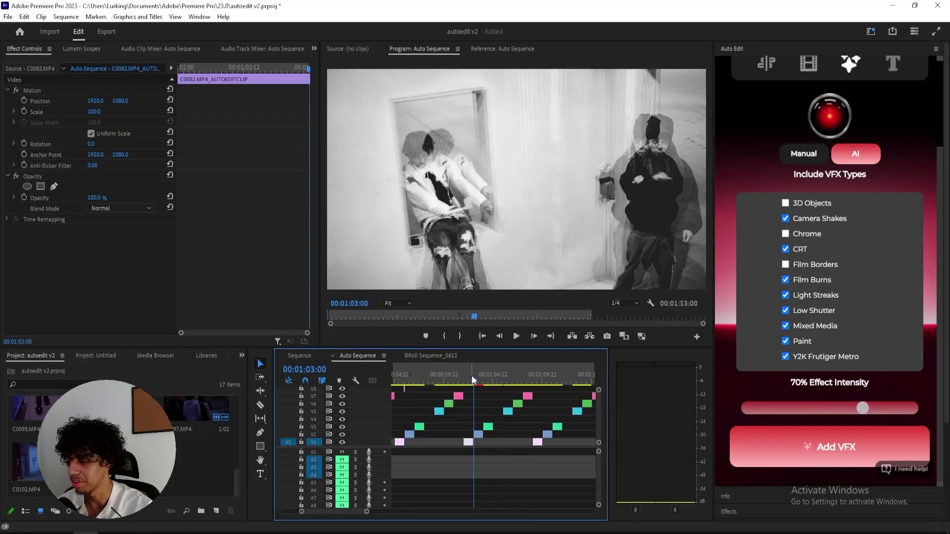
{"action": "key", "text": "space"}
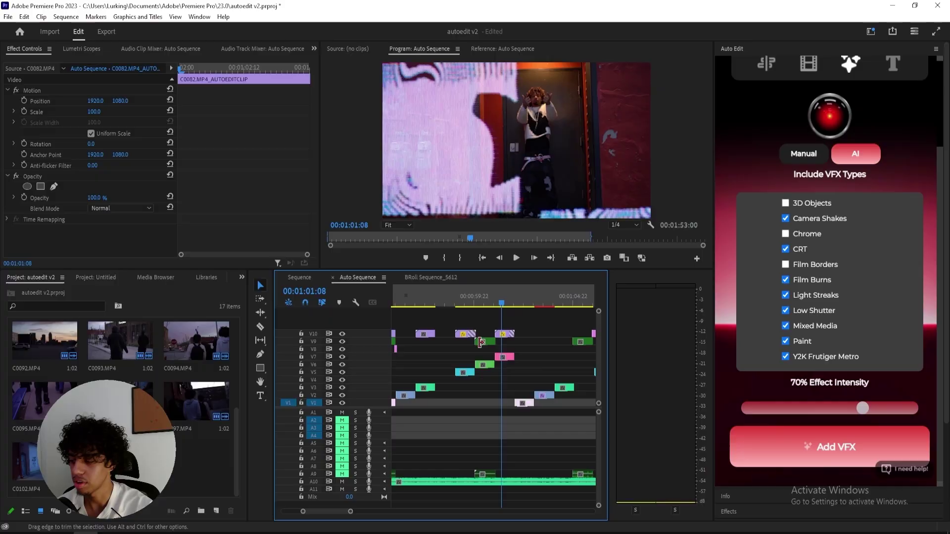
Delete the CRT Glitch 15 overlay clip from V10
{"action": "scroll", "coordinate": [528, 360], "scroll_direction": "up", "scroll_amount": 3}
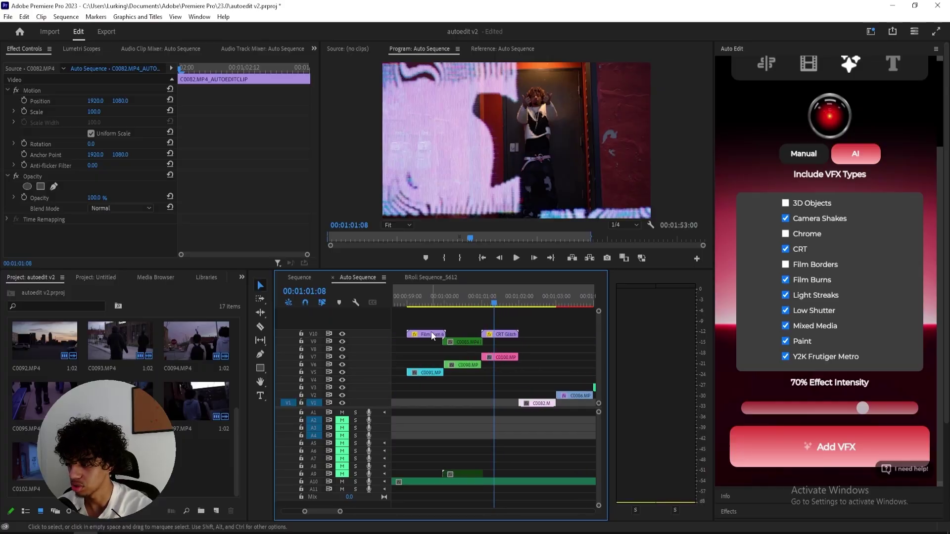
{"action": "scroll", "coordinate": [432, 336], "scroll_direction": "up", "scroll_amount": 3}
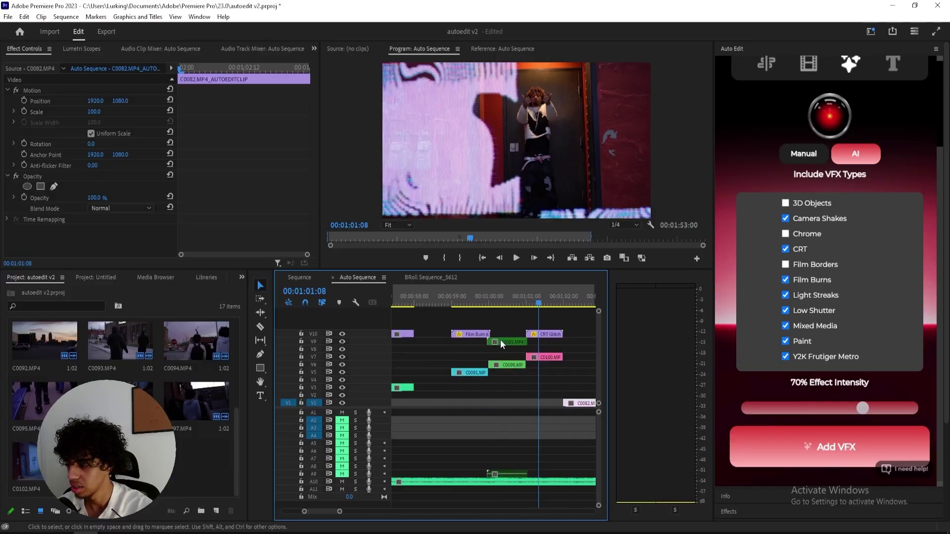
{"action": "scroll", "coordinate": [512, 343], "scroll_direction": "down", "scroll_amount": 3}
{"action": "scroll", "coordinate": [512, 344], "scroll_direction": "down", "scroll_amount": 8}
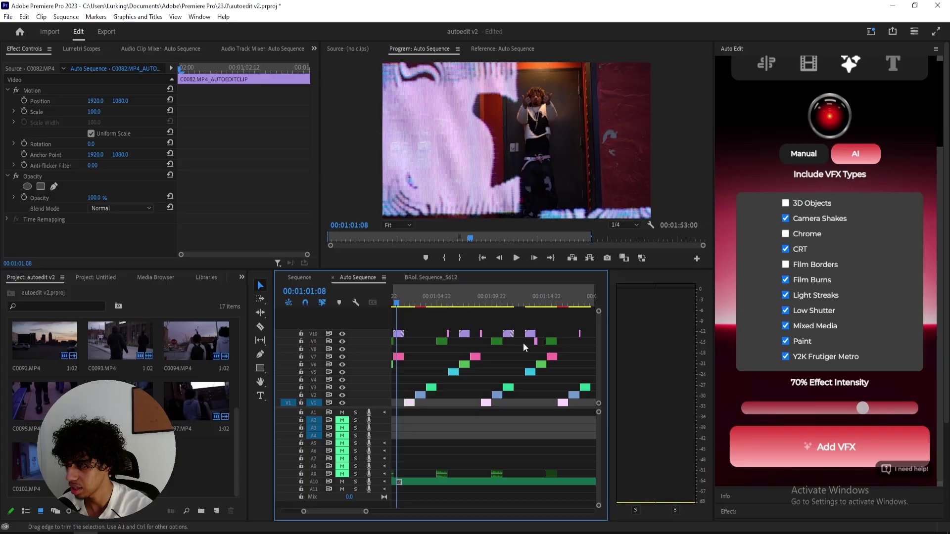
{"action": "scroll", "coordinate": [440, 343], "scroll_direction": "up", "scroll_amount": 6}
{"action": "scroll", "coordinate": [466, 348], "scroll_direction": "up", "scroll_amount": 4}
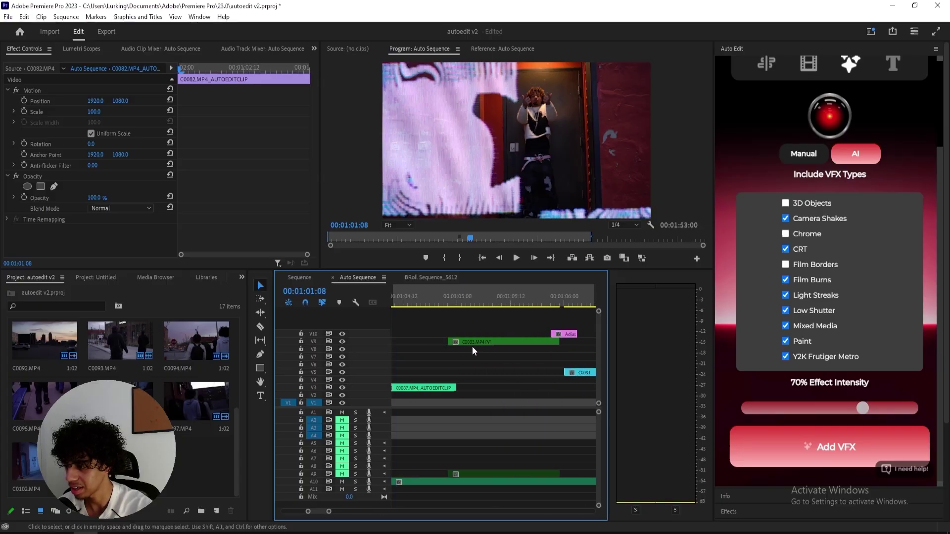
{"action": "scroll", "coordinate": [465, 353], "scroll_direction": "up", "scroll_amount": 10}
{"action": "scroll", "coordinate": [445, 354], "scroll_direction": "down", "scroll_amount": 1}
{"action": "scroll", "coordinate": [446, 355], "scroll_direction": "up", "scroll_amount": 4}
{"action": "left_click", "coordinate": [511, 336]}
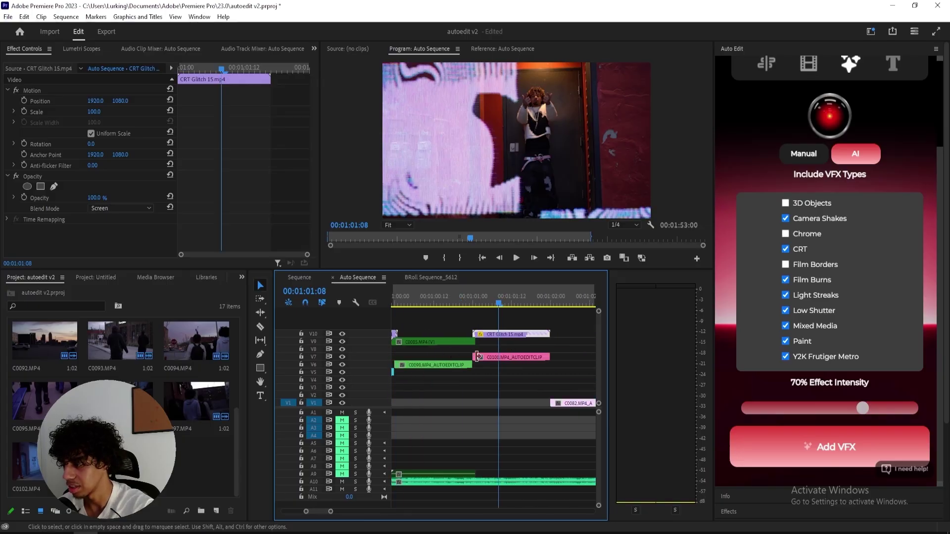
{"action": "key", "text": "Delete"}
Delete the 3 Lines Final overlay clip and scrub the playhead back to the start
{"action": "scroll", "coordinate": [485, 340], "scroll_direction": "down", "scroll_amount": 3}
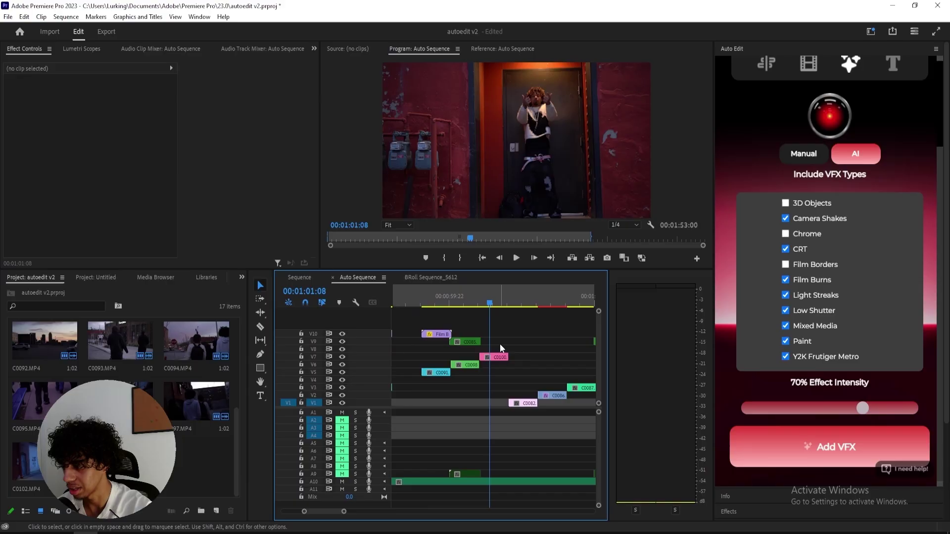
{"action": "scroll", "coordinate": [500, 347], "scroll_direction": "down", "scroll_amount": 4}
{"action": "left_click", "coordinate": [511, 301]}
{"action": "left_click", "coordinate": [508, 335]}
{"action": "key", "text": "Delete"}
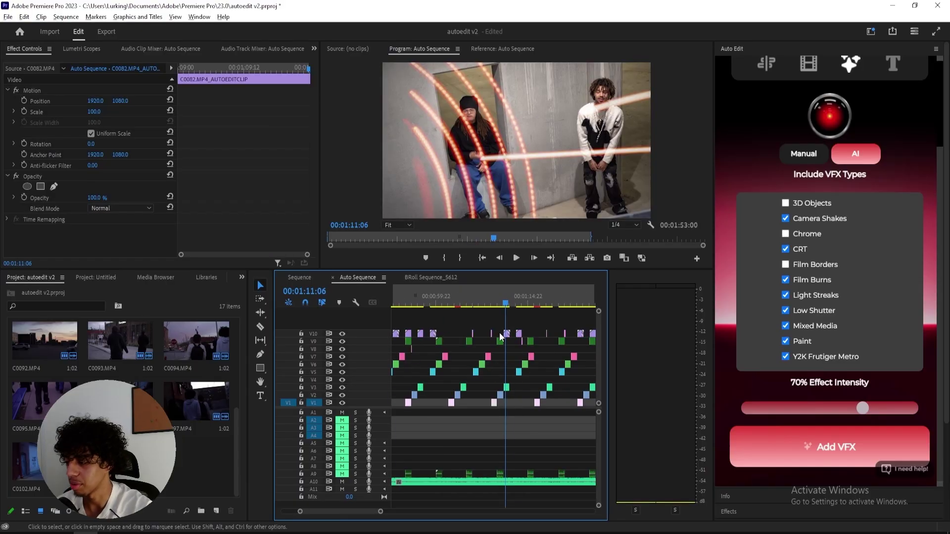
{"action": "scroll", "coordinate": [501, 337], "scroll_direction": "up", "scroll_amount": 5}
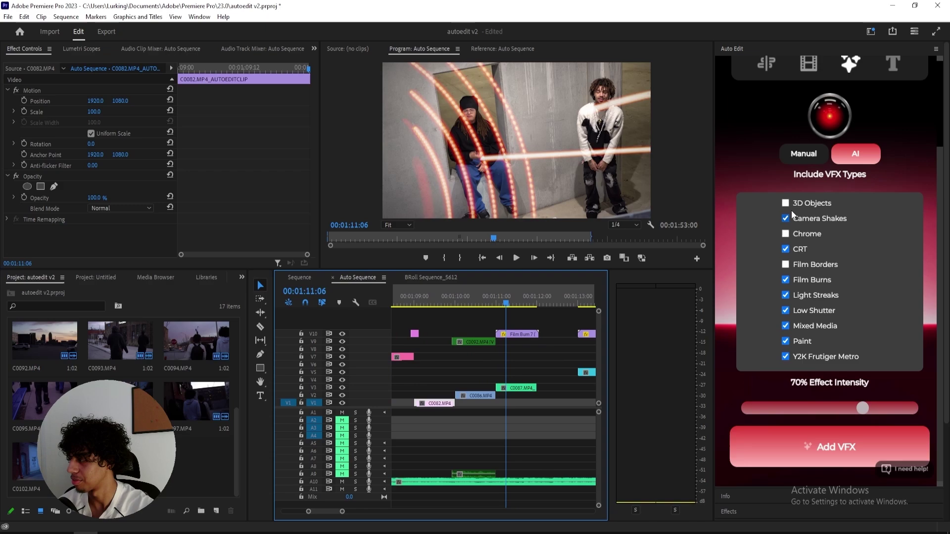
{"action": "scroll", "coordinate": [441, 332], "scroll_direction": "down", "scroll_amount": 4}
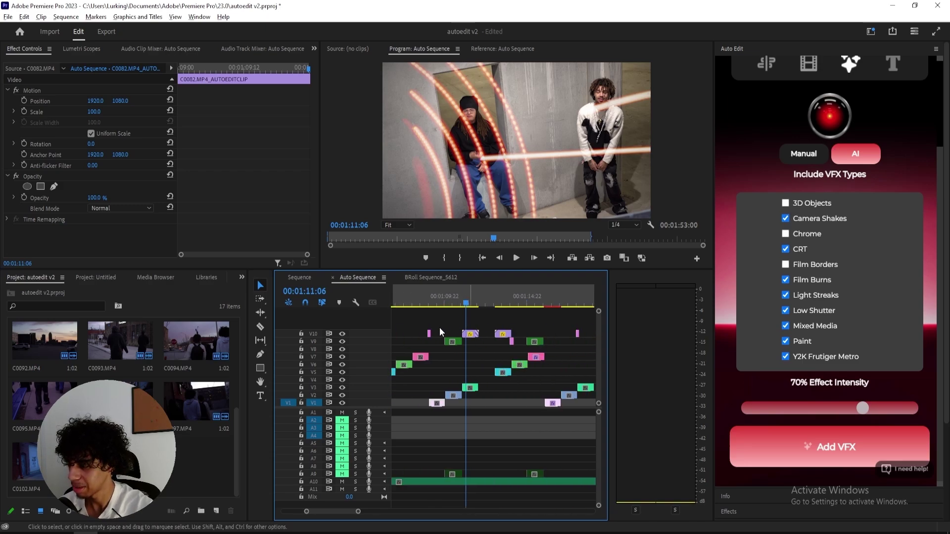
{"action": "scroll", "coordinate": [440, 332], "scroll_direction": "down", "scroll_amount": 2}
{"action": "scroll", "coordinate": [438, 330], "scroll_direction": "up", "scroll_amount": 6}
{"action": "left_click_drag", "start_coordinate": [462, 302], "coordinate": [395, 302]}
{"action": "scroll", "coordinate": [437, 332], "scroll_direction": "down", "scroll_amount": 3}
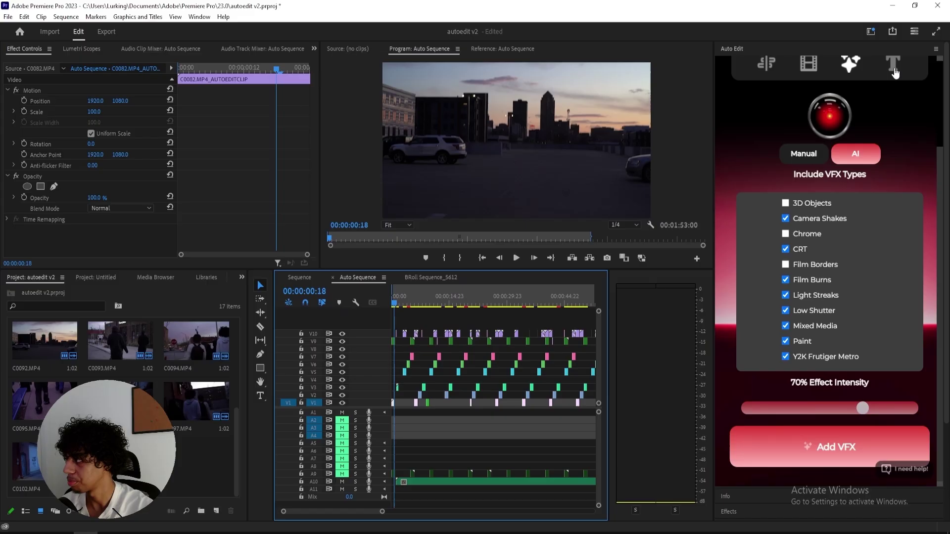
Open AutoEdit's Mogrt Titles page and browse the title presets to EP Title 6
{"action": "left_click", "coordinate": [893, 64]}
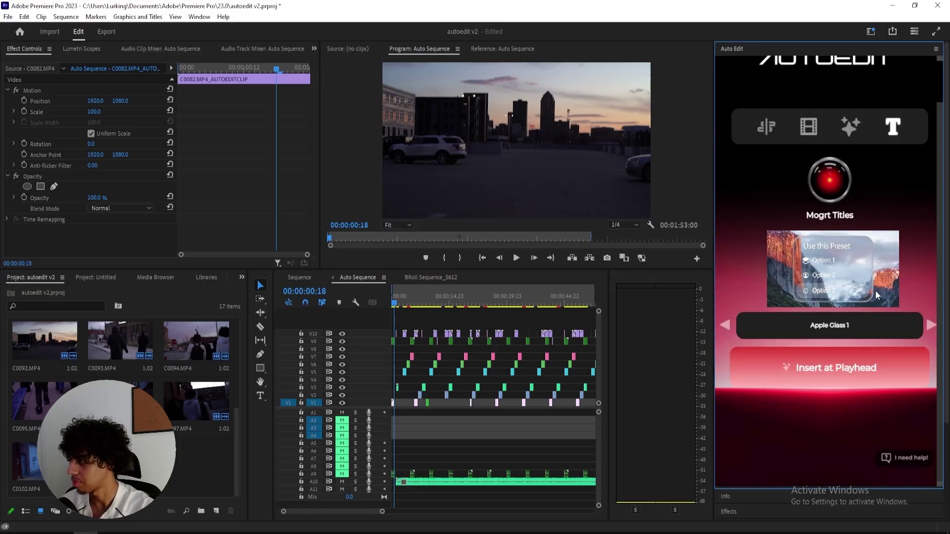
{"action": "left_click", "coordinate": [932, 326]}
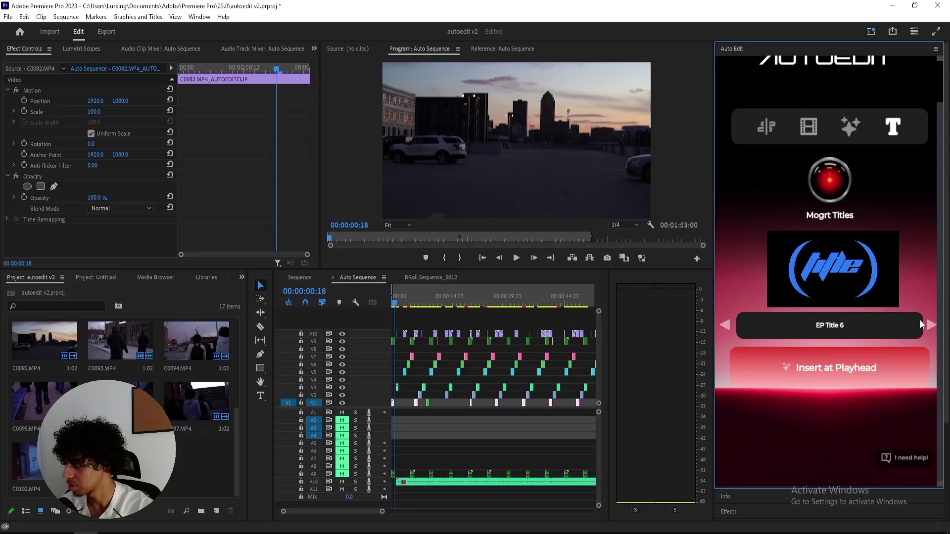
{"action": "left_click", "coordinate": [931, 326]}
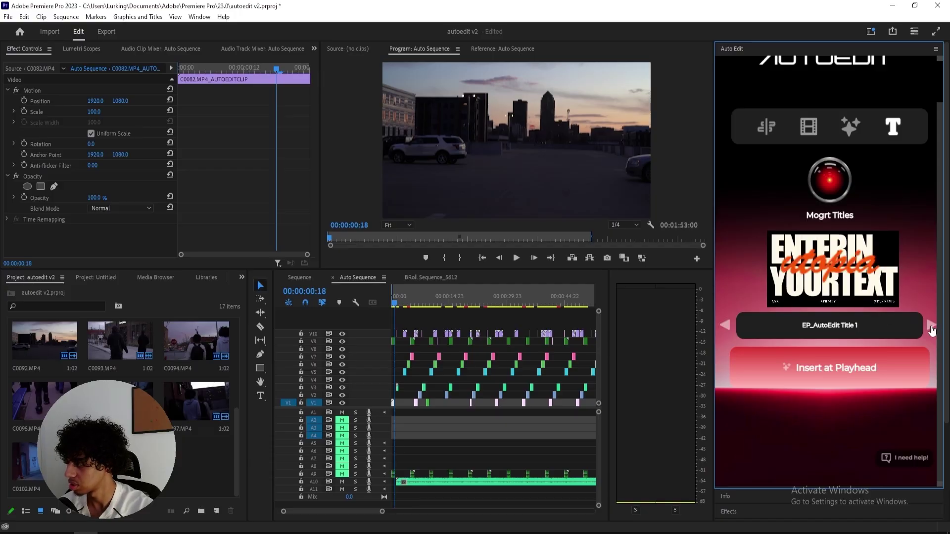
{"action": "left_click", "coordinate": [931, 327]}
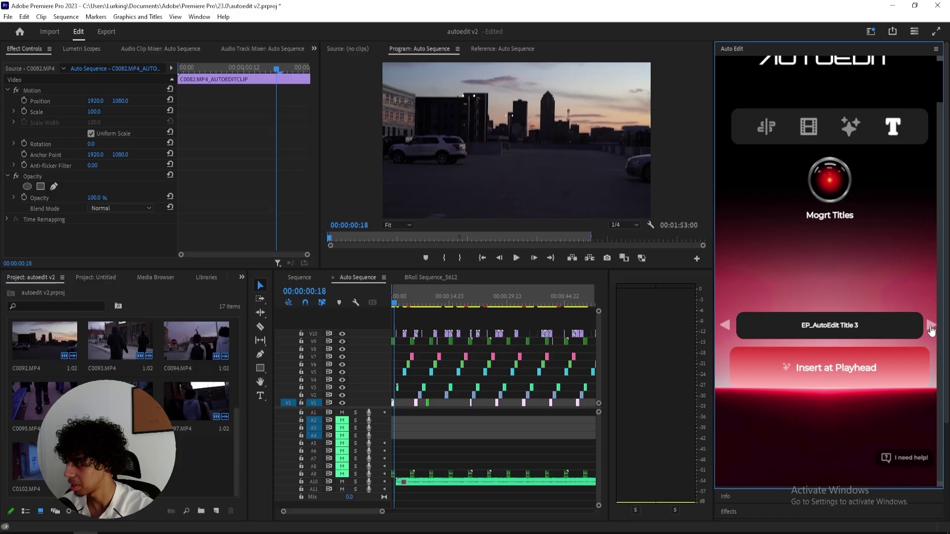
{"action": "left_click", "coordinate": [932, 327]}
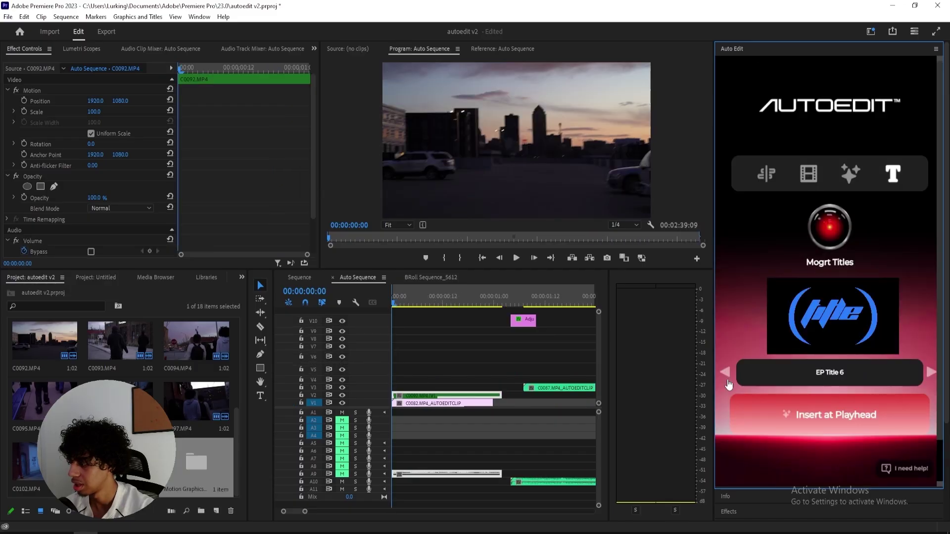
Insert the EP Title 6 card at the playhead and open it to view its text
{"action": "left_click", "coordinate": [770, 419]}
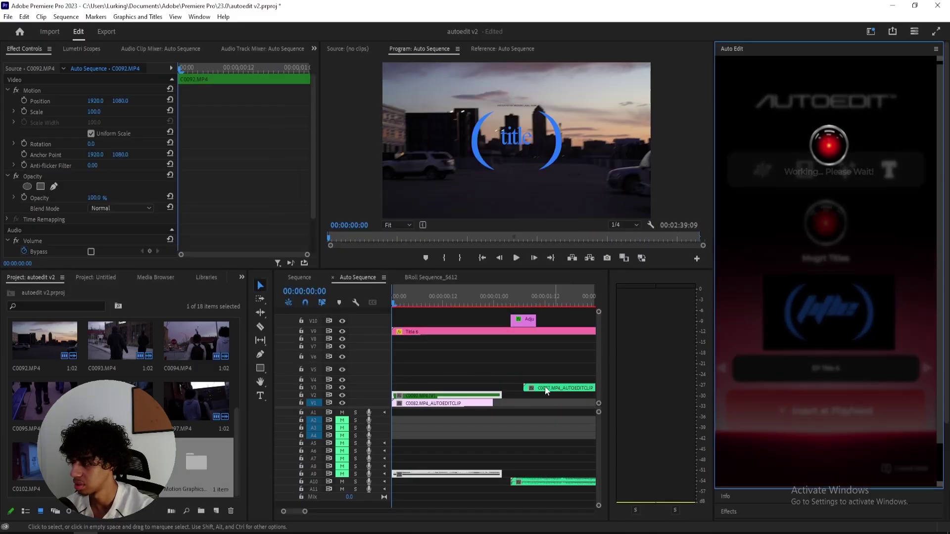
{"action": "left_click", "coordinate": [450, 384]}
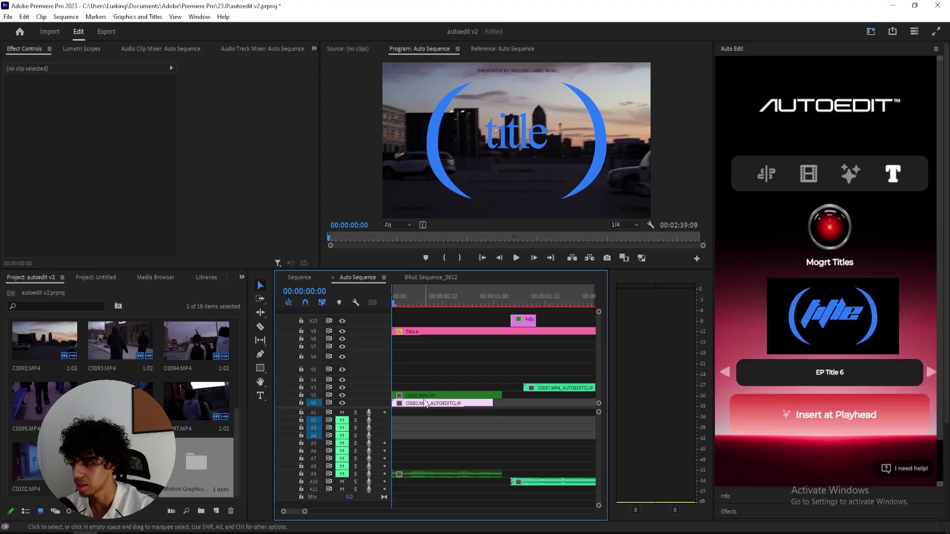
{"action": "double_click", "coordinate": [423, 332]}
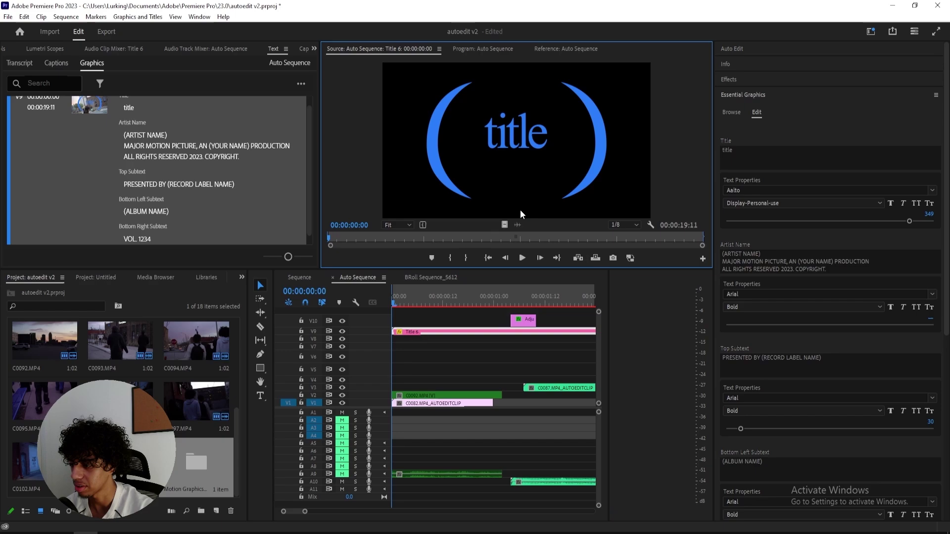
{"action": "right_click", "coordinate": [428, 357]}
{"action": "left_click", "coordinate": [418, 334]}
Review Title 6's text properties, preview the opening frames, and select the clip on V9
{"action": "left_click", "coordinate": [170, 166]}
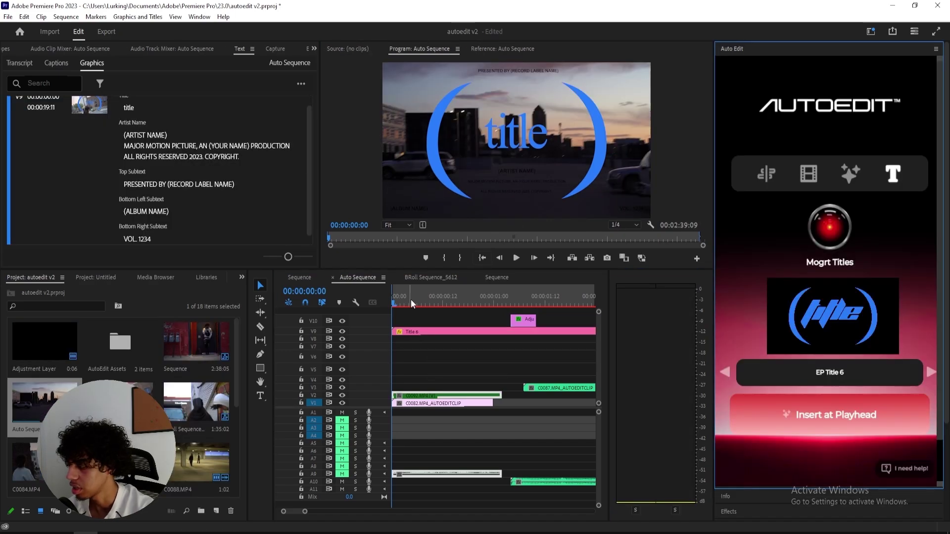
{"action": "left_click_drag", "start_coordinate": [410, 299], "coordinate": [389, 324]}
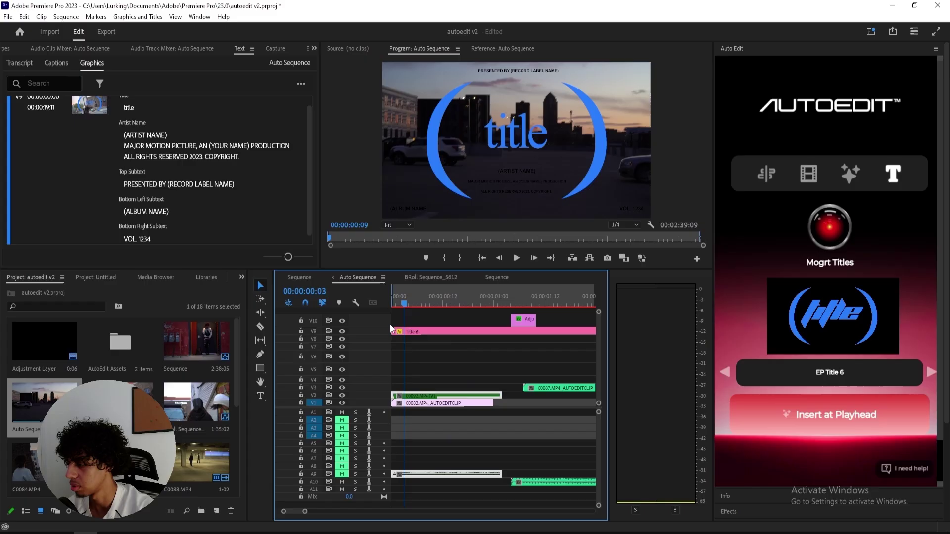
{"action": "left_click", "coordinate": [452, 331]}
{"action": "left_click", "coordinate": [520, 132]}
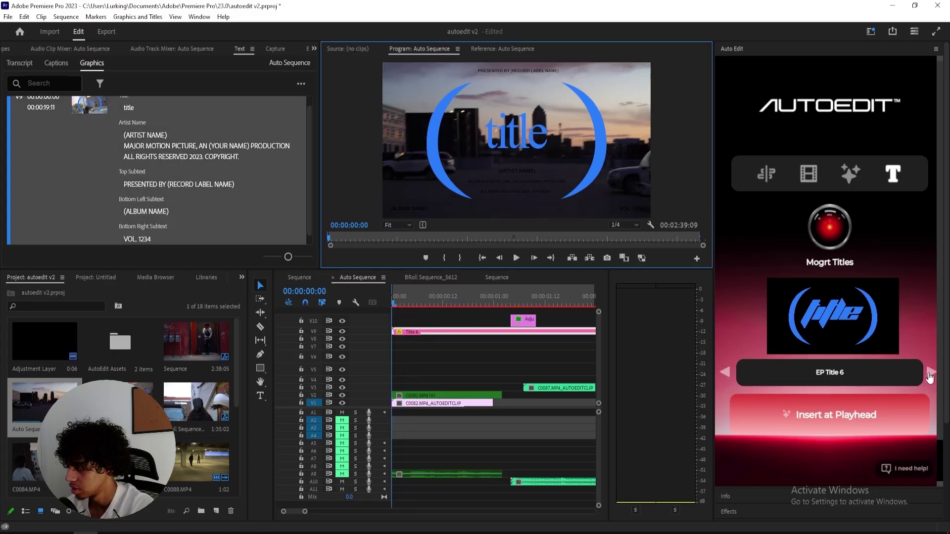
{"action": "left_click", "coordinate": [418, 333]}
Replace the Title 6 card at the sequence start on V9 and scrub into it
{"action": "key", "text": "Delete"}
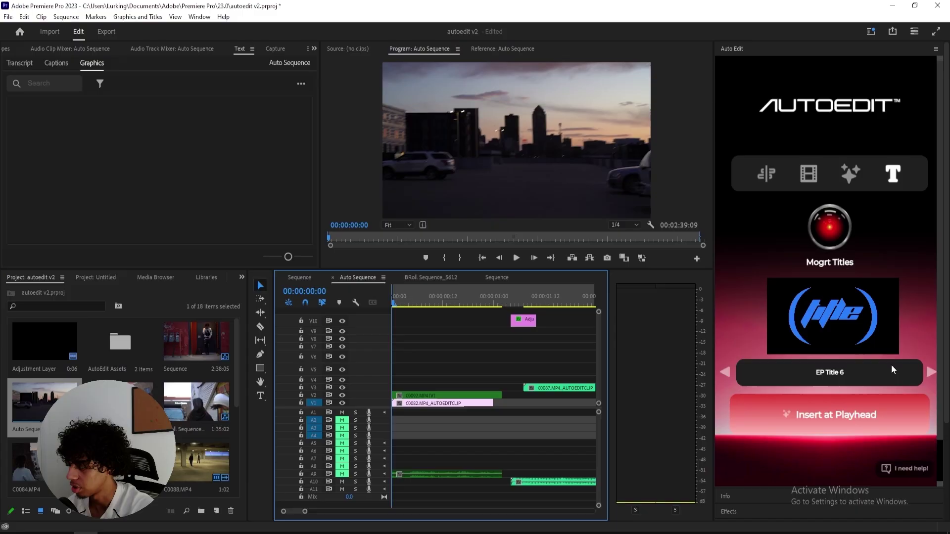
{"action": "left_click", "coordinate": [851, 414]}
{"action": "left_click_drag", "start_coordinate": [402, 299], "coordinate": [450, 302]}
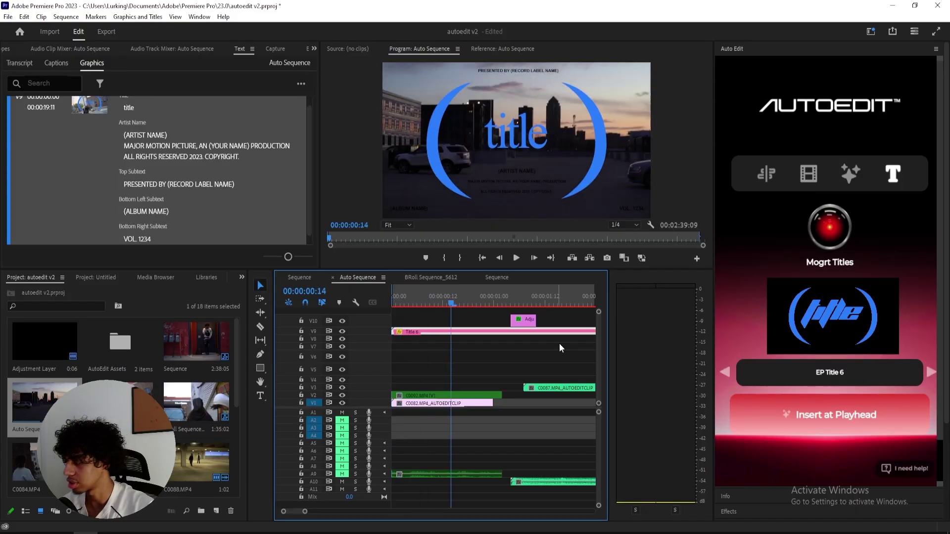
Browse the Mogrt title presets to Chrome Logo 4 and deselect the title clip
{"action": "left_click", "coordinate": [932, 369]}
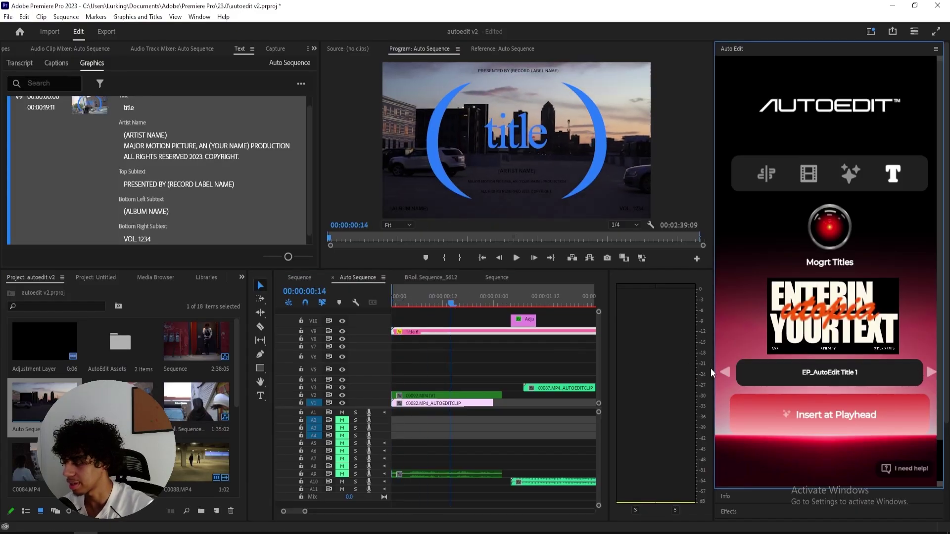
{"action": "left_click", "coordinate": [724, 372]}
{"action": "left_click", "coordinate": [724, 372]}
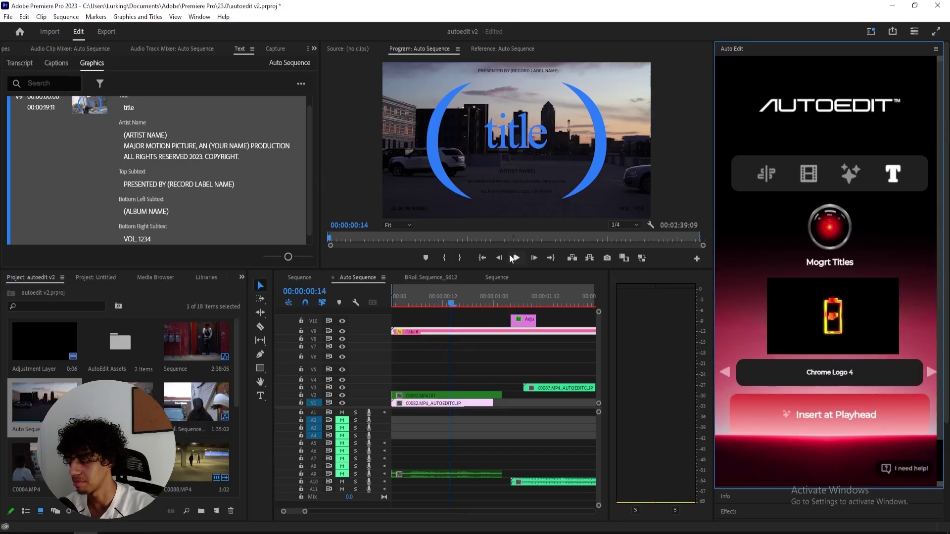
{"action": "left_click", "coordinate": [444, 300]}
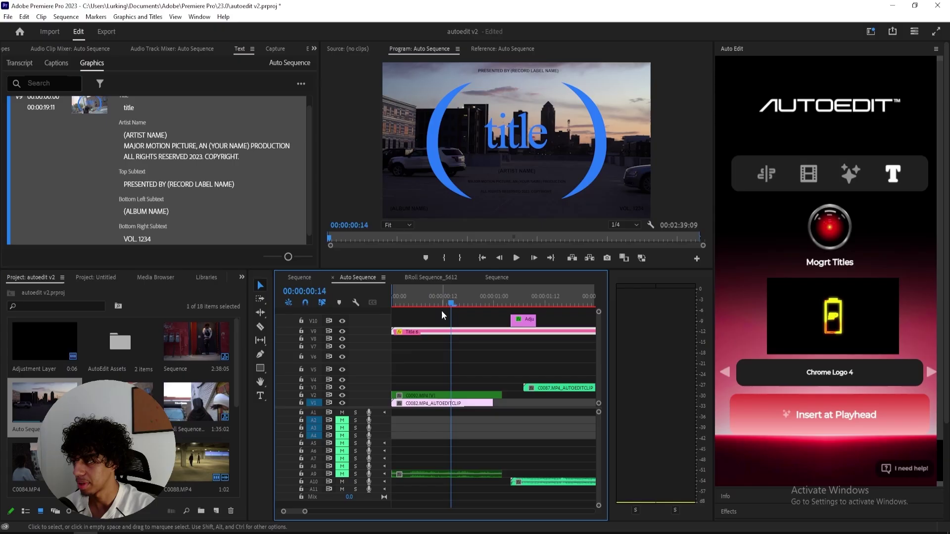
{"action": "left_click", "coordinate": [441, 312]}
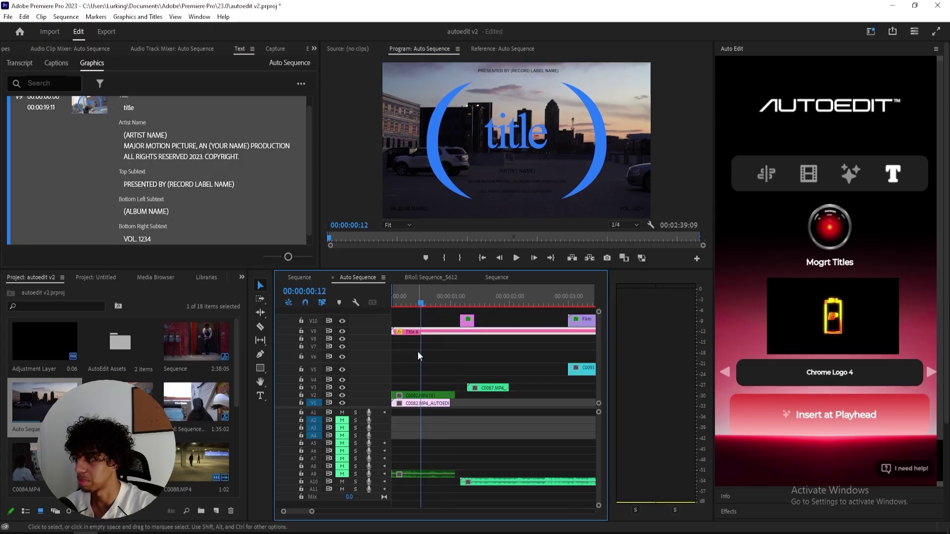
{"action": "left_click", "coordinate": [418, 352]}
{"action": "left_click", "coordinate": [429, 333]}
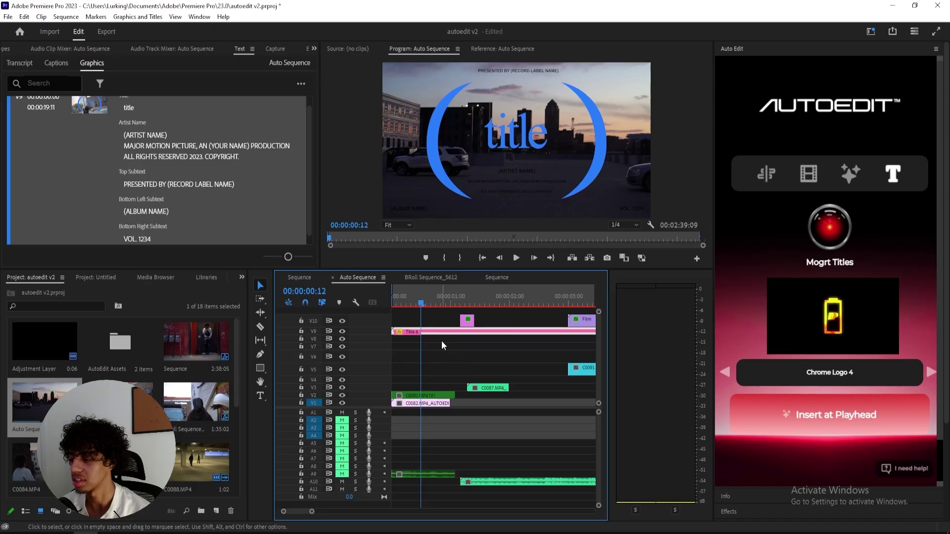
{"action": "left_click_drag", "start_coordinate": [458, 332], "coordinate": [437, 329]}
{"action": "left_click", "coordinate": [433, 319]}
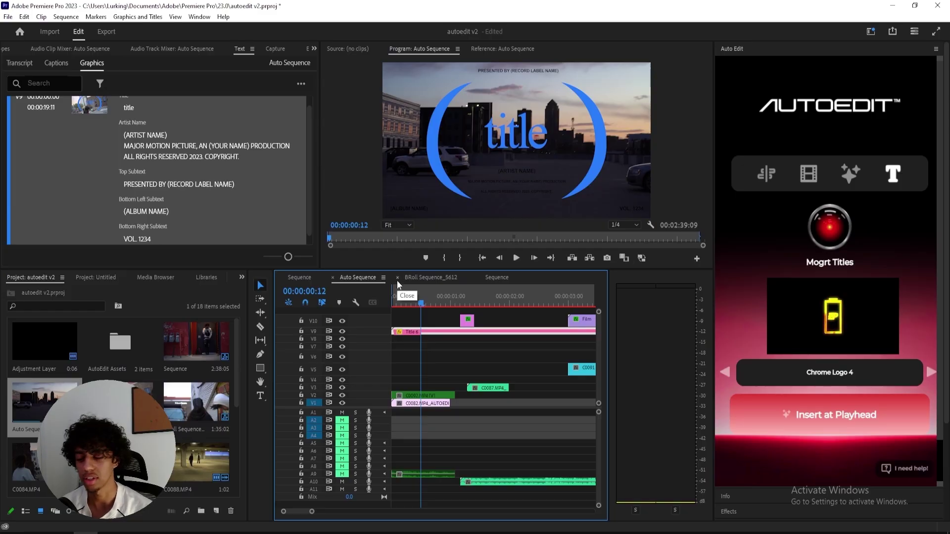
{"action": "key", "text": "Left"}
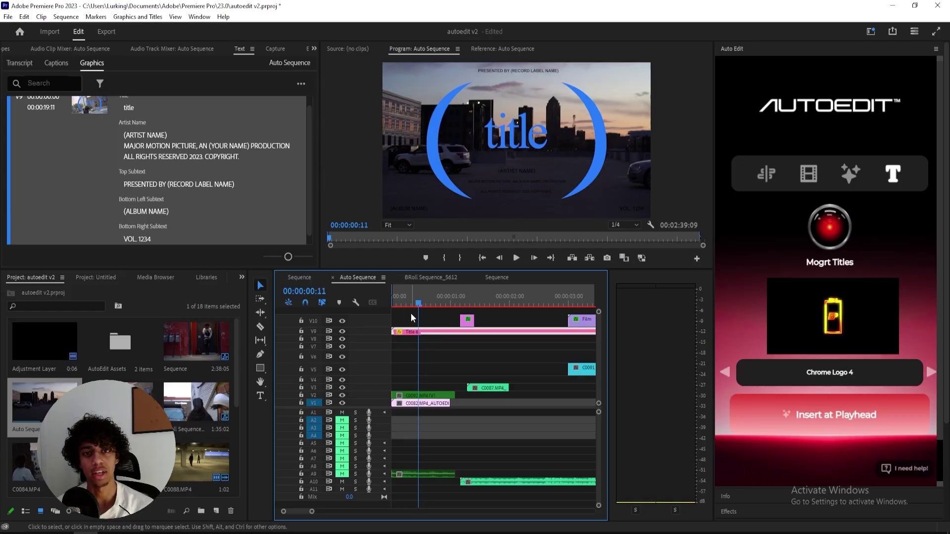